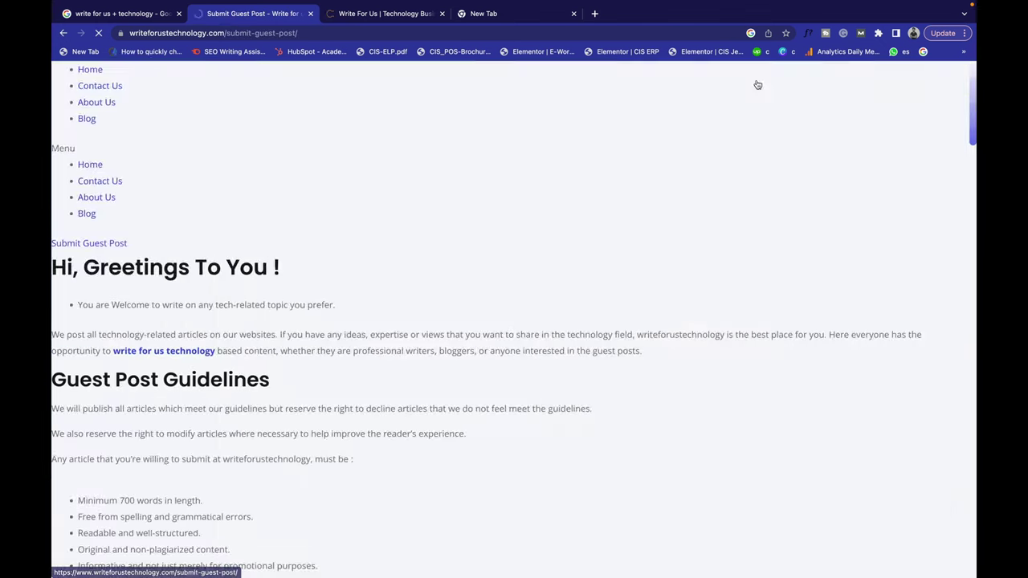
# Step: Read through the guest post guidelines and publishing contact details on the writeforustechnology.com submission page
pyautogui.scroll(-5, 560, 405)
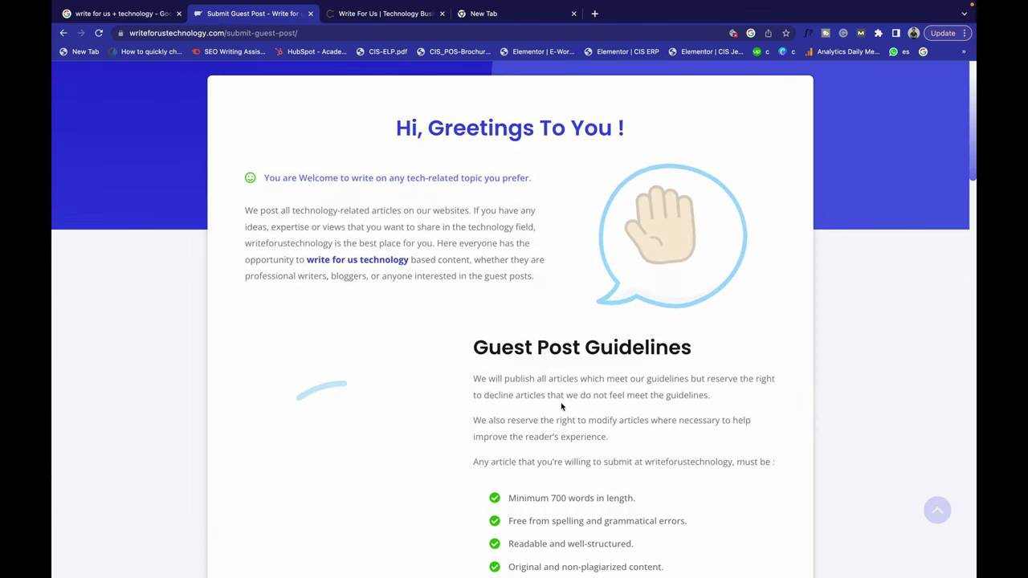
pyautogui.scroll(-8, 560, 406)
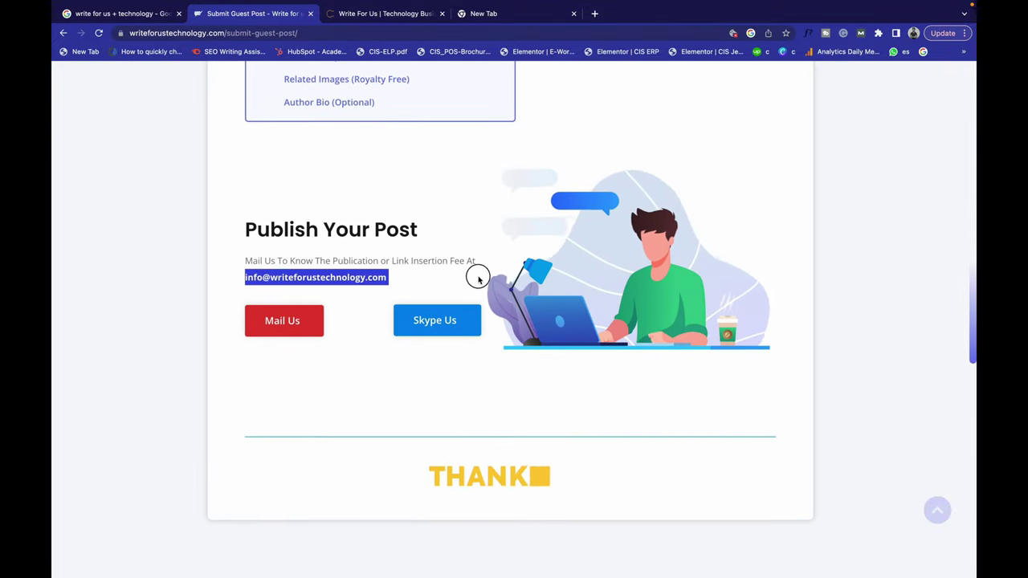
pyautogui.scroll(8, 395, 184)
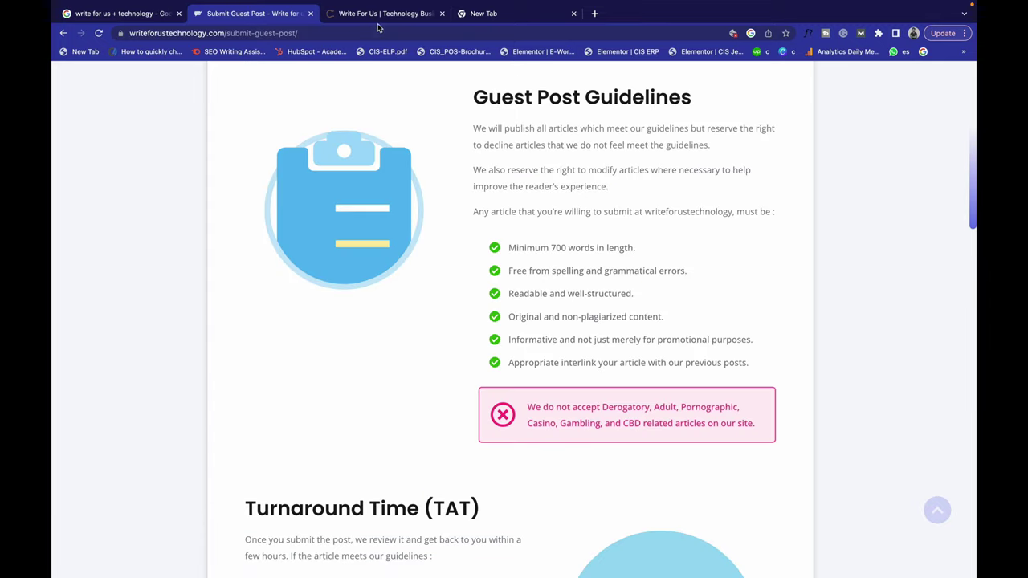
# Step: Switch to the developergang.com page and examine its contact form, content requirements and published posts
pyautogui.click(378, 14)
pyautogui.scroll(-10, 435, 285)
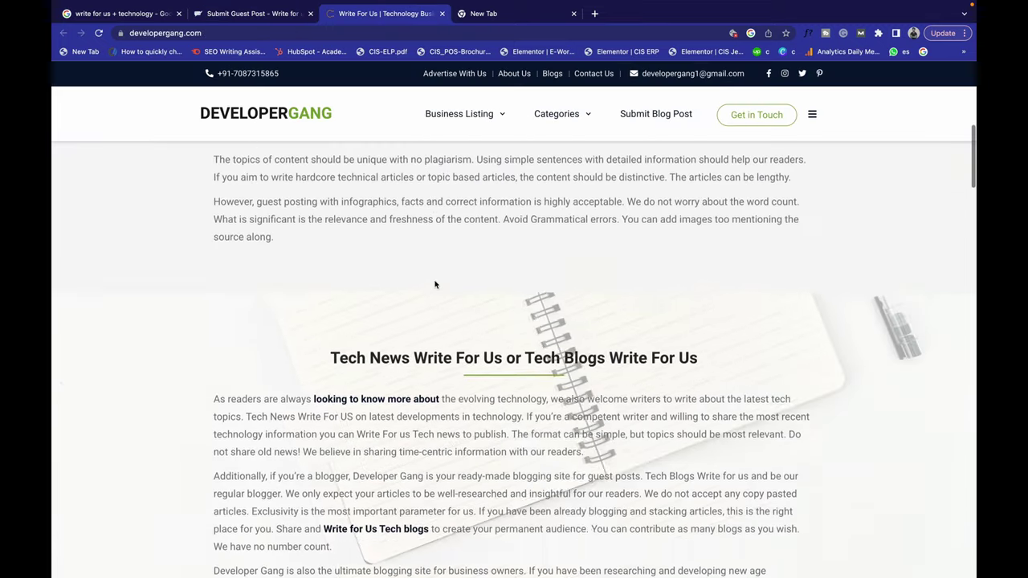
pyautogui.scroll(-15, 435, 284)
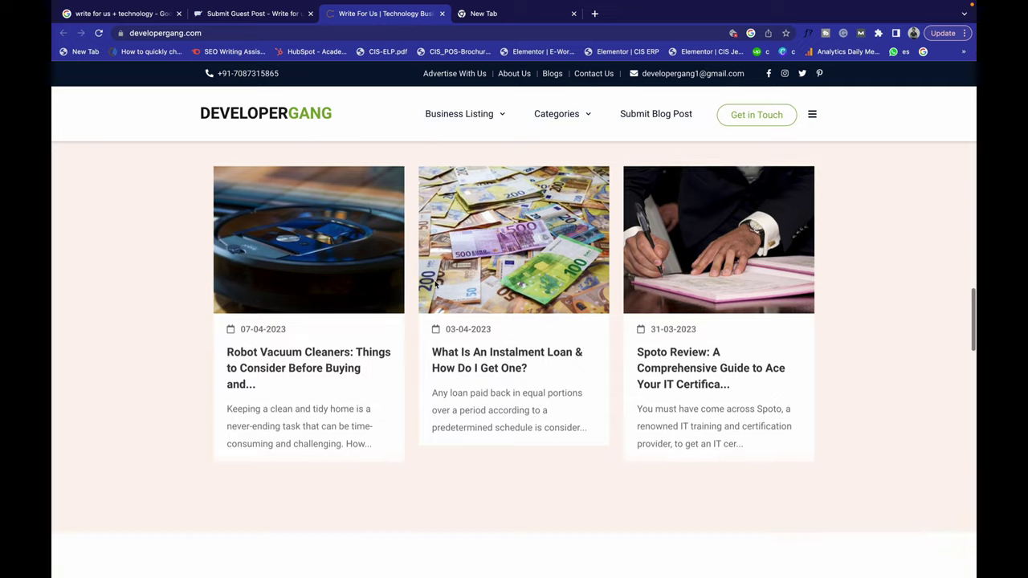
pyautogui.scroll(20, 435, 284)
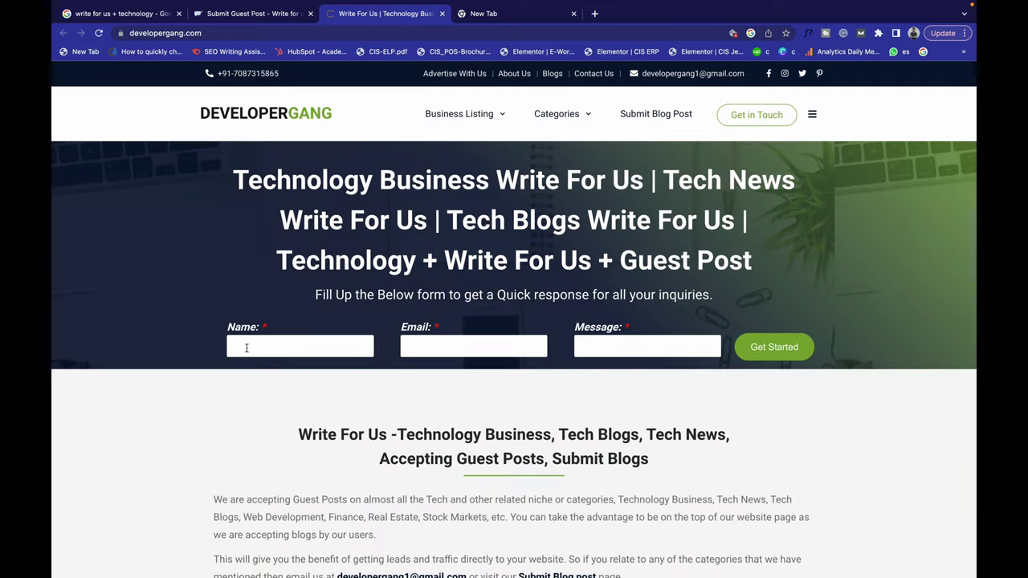
pyautogui.scroll(-6, 508, 512)
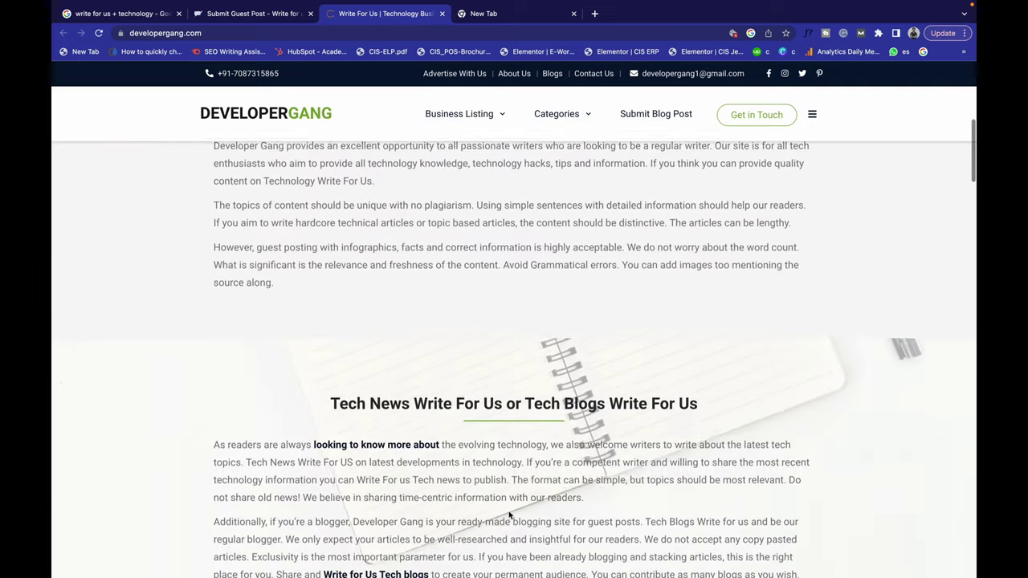
pyautogui.scroll(5, 508, 512)
pyautogui.scroll(2, 508, 512)
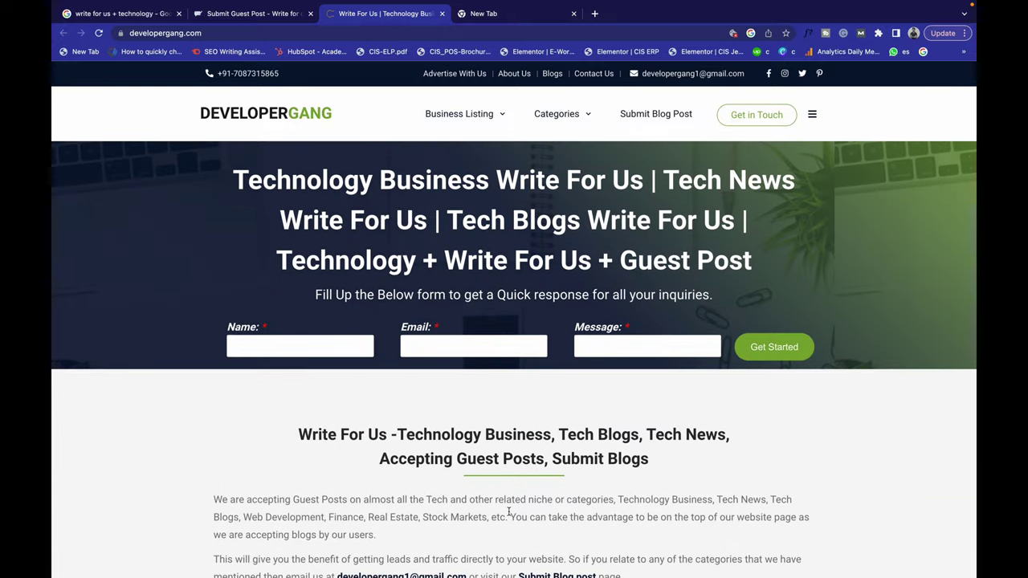
# Step: Search the web for "spam score checker" in a new tab and open the websiteseochecker.com result
pyautogui.moveTo(514, 2)
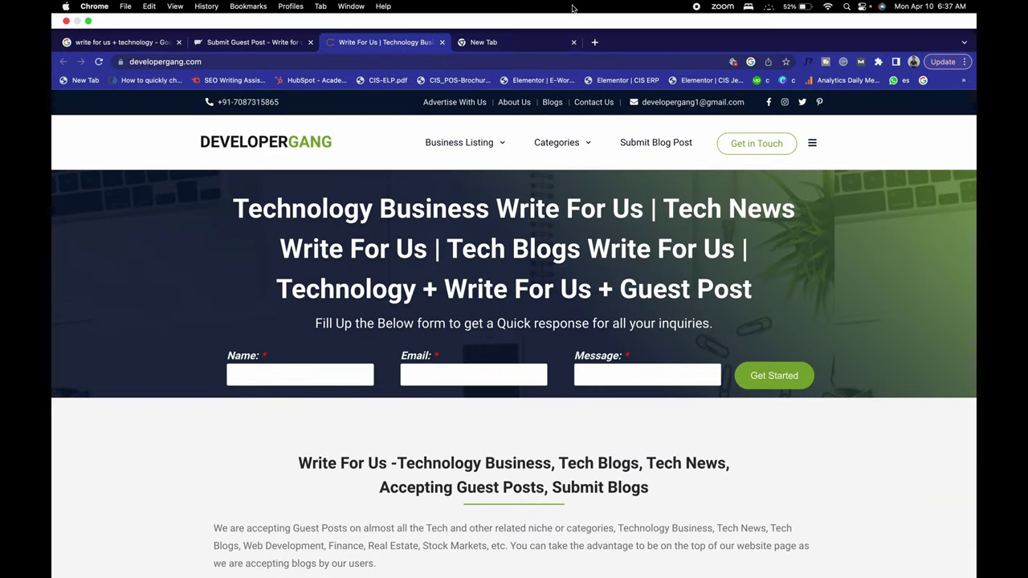
pyautogui.click(594, 42)
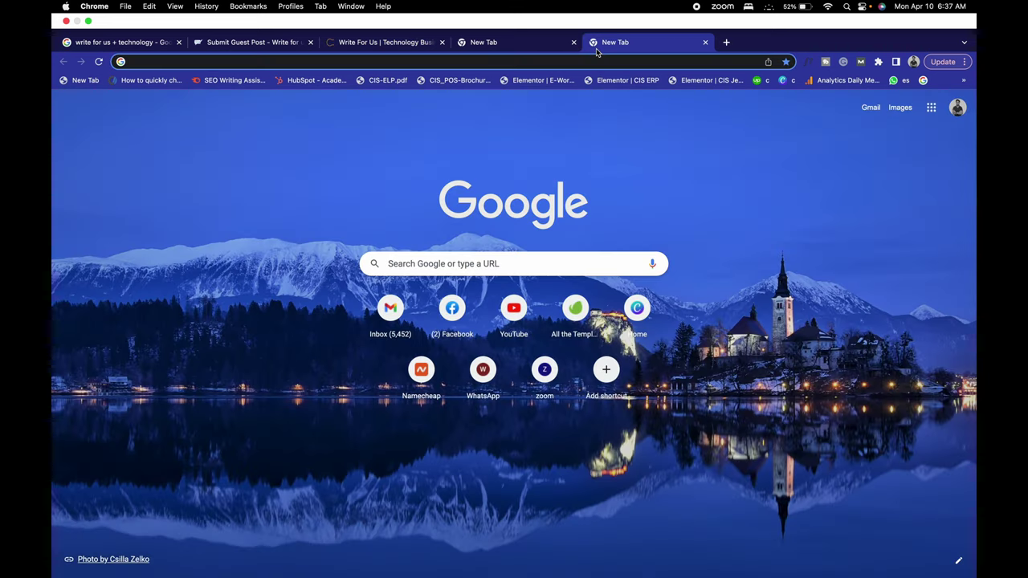
pyautogui.write('spam s')
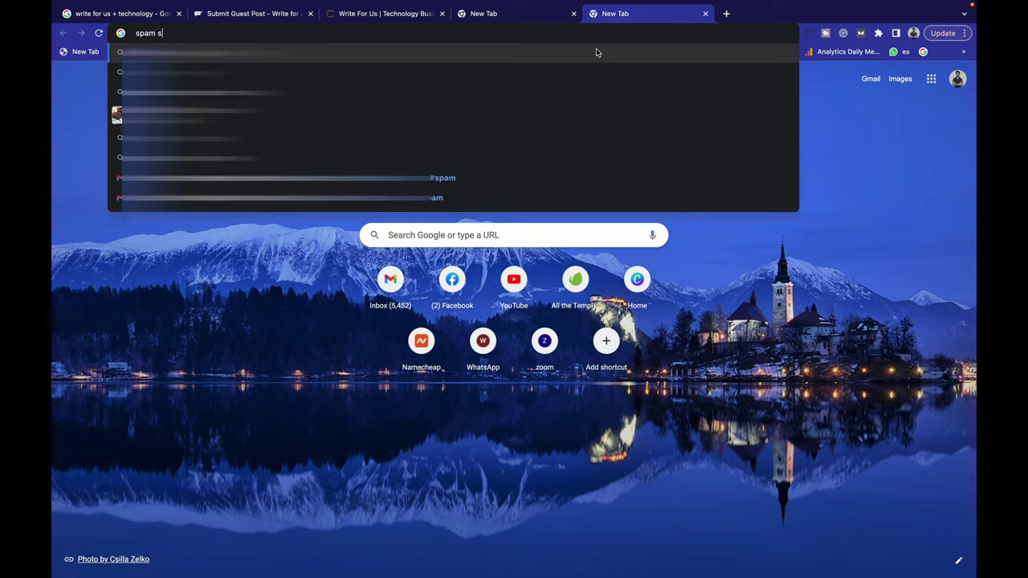
pyautogui.write('core checker')
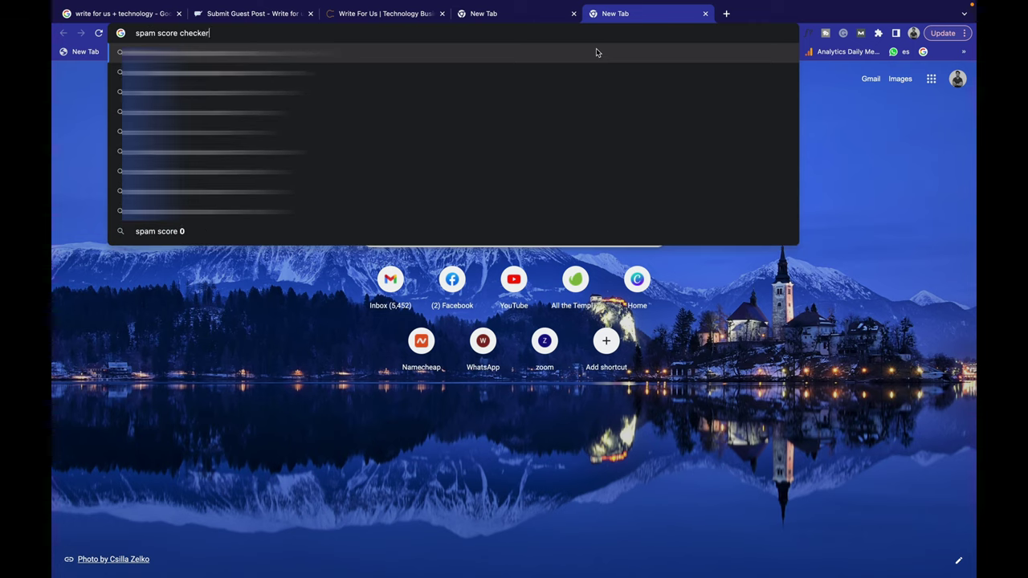
pyautogui.press('Return')
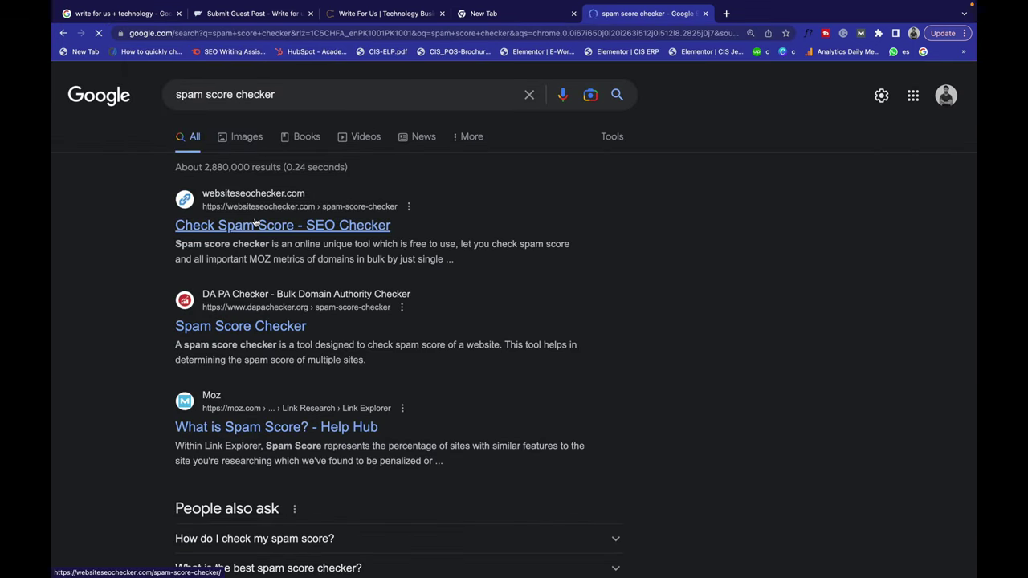
pyautogui.click(223, 11)
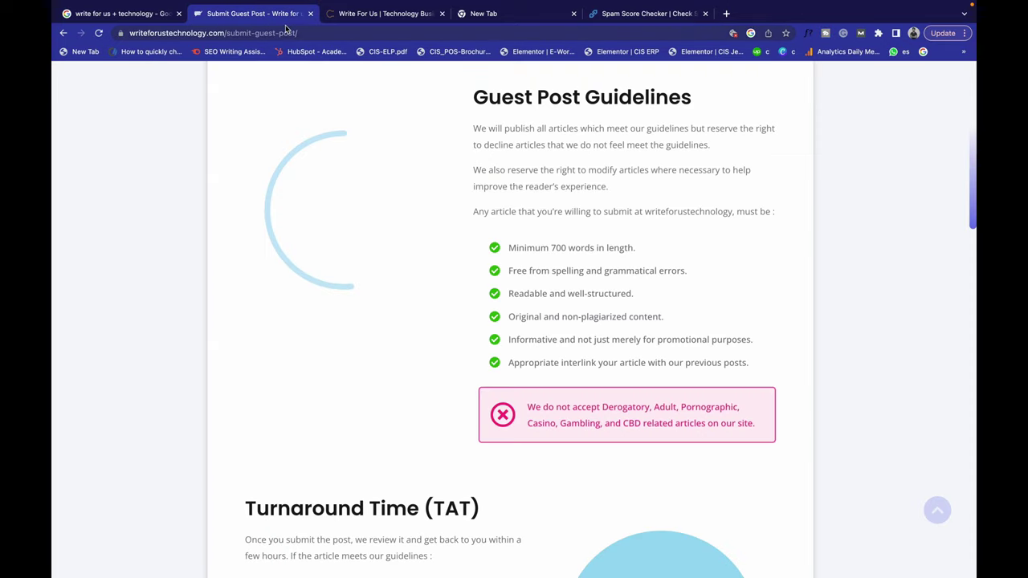
pyautogui.click(285, 30)
pyautogui.click(261, 33)
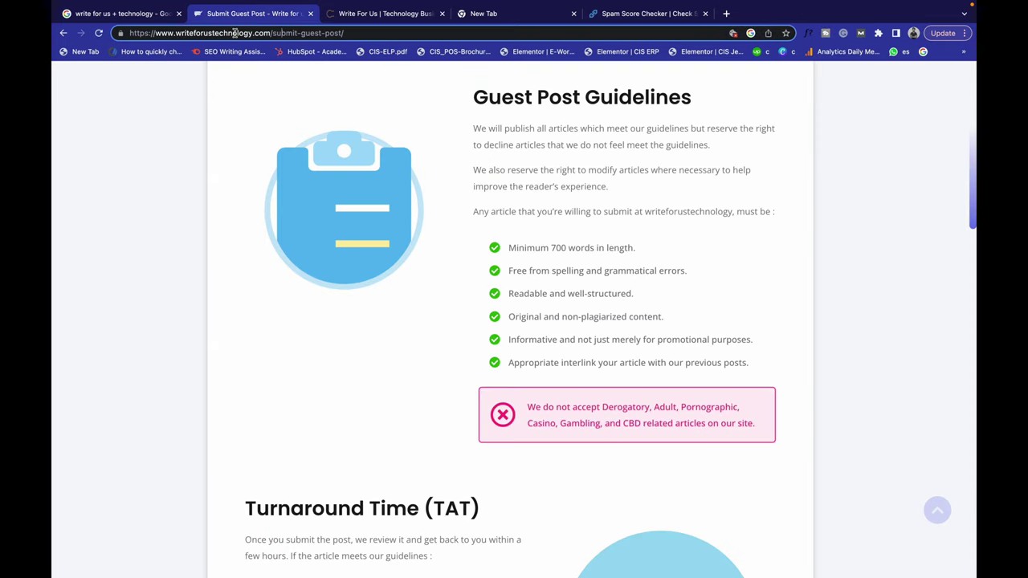
pyautogui.moveTo(270, 33); pyautogui.dragTo(123, 33)
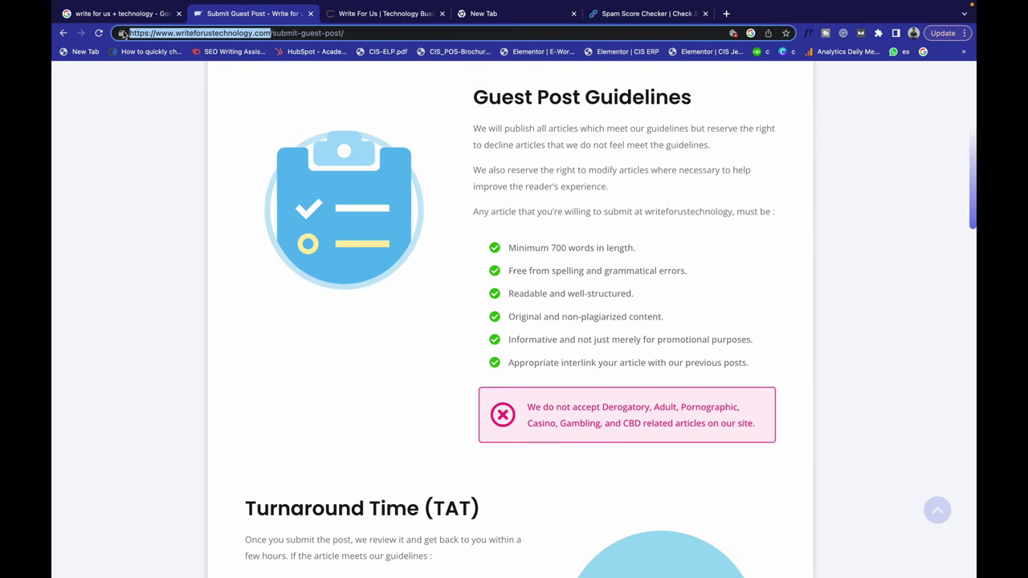
pyautogui.press('super+c')
# Step: Paste the copied domain into the spam score checker, complete the robot verification and run the check
pyautogui.click(634, 13)
pyautogui.press('super+v')
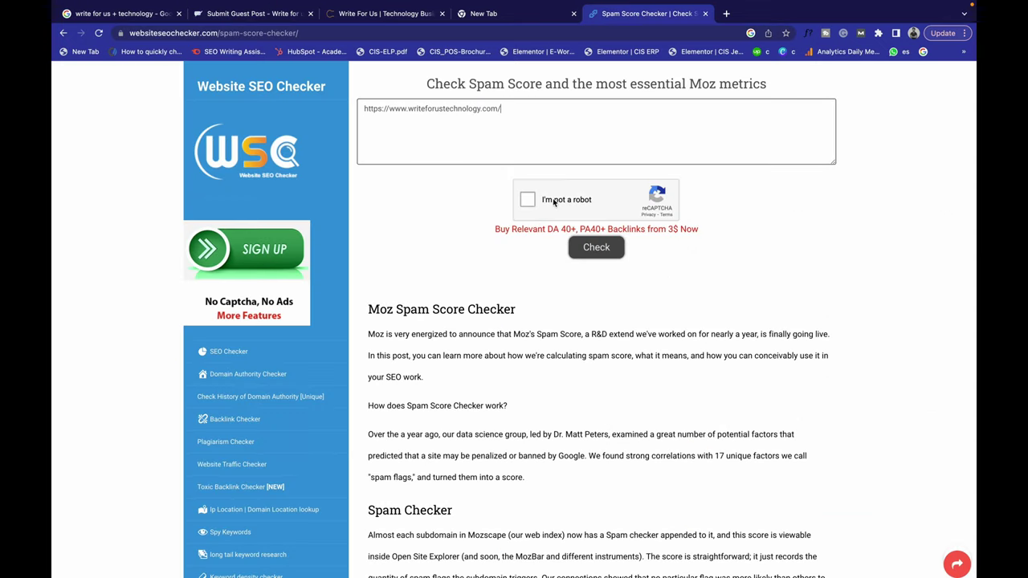
pyautogui.click(536, 200)
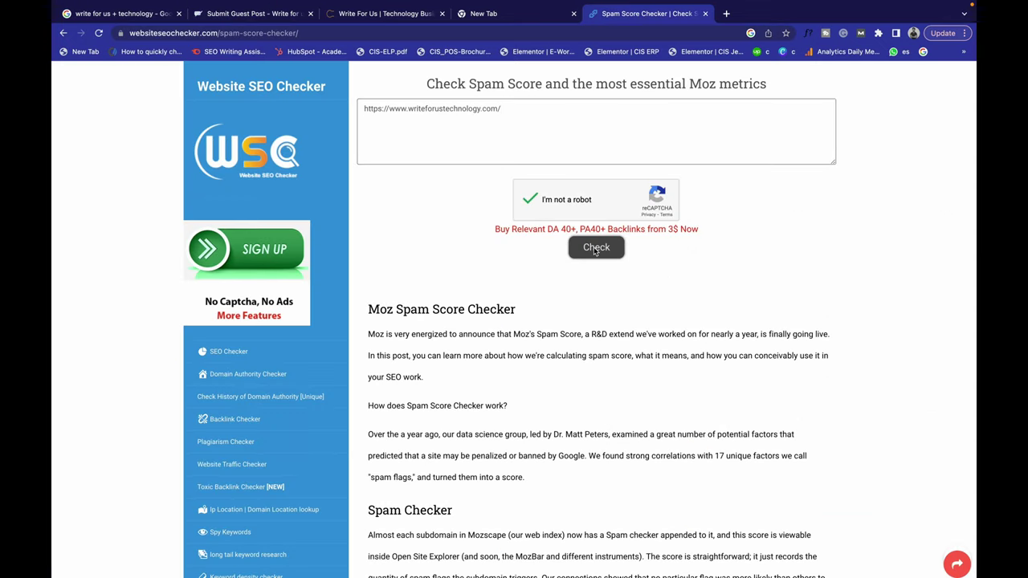
pyautogui.click(596, 248)
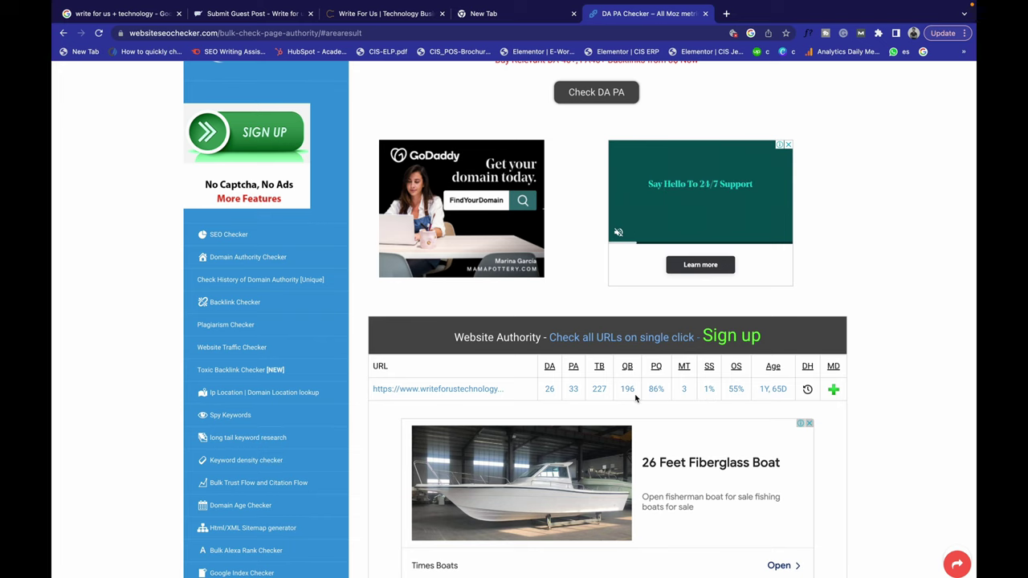
# Step: Look over the developergang.com page again, and browse further down the "write for us + technology" search results
pyautogui.click(357, 16)
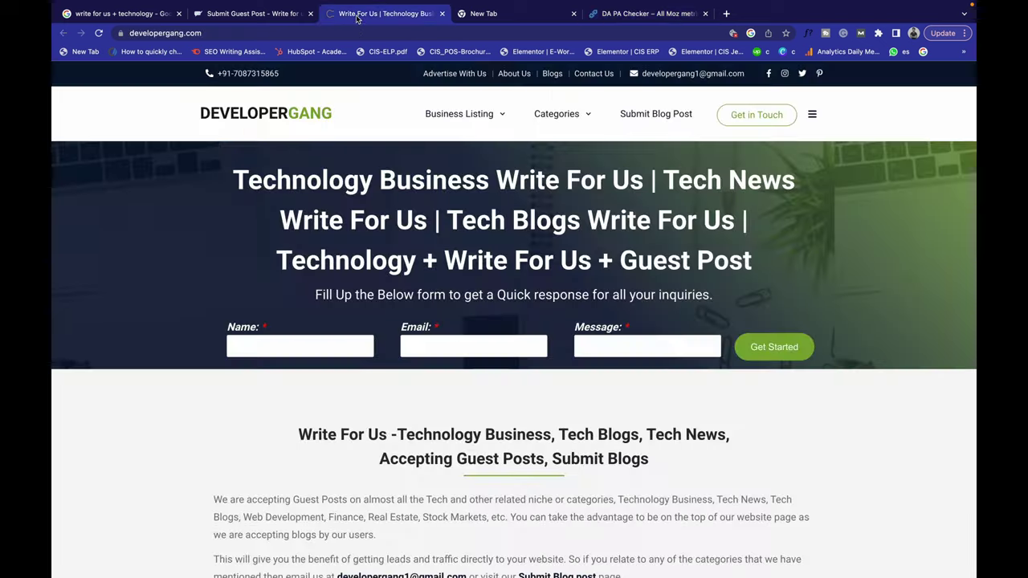
pyautogui.scroll(-15, 412, 257)
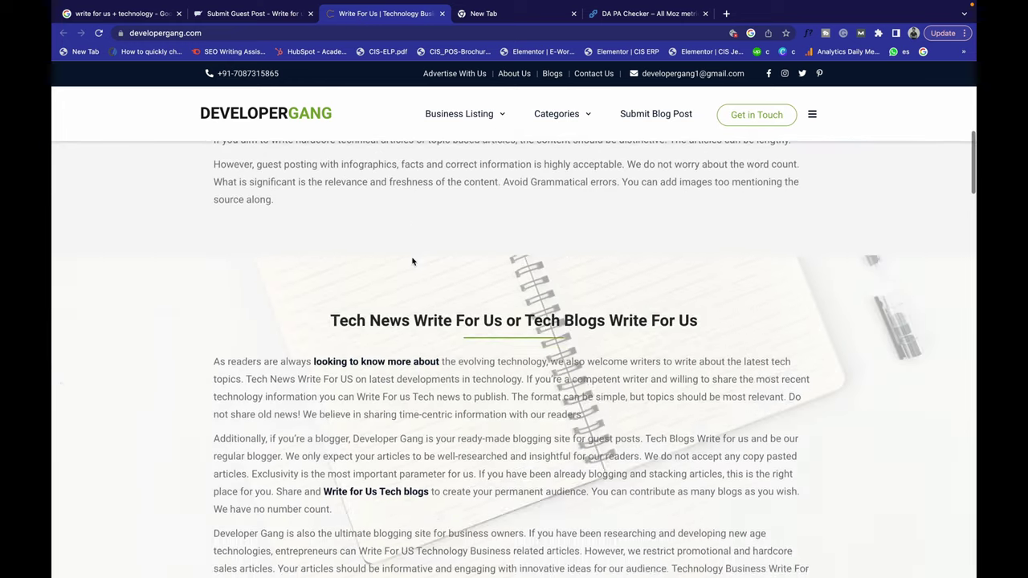
pyautogui.scroll(10, 231, 66)
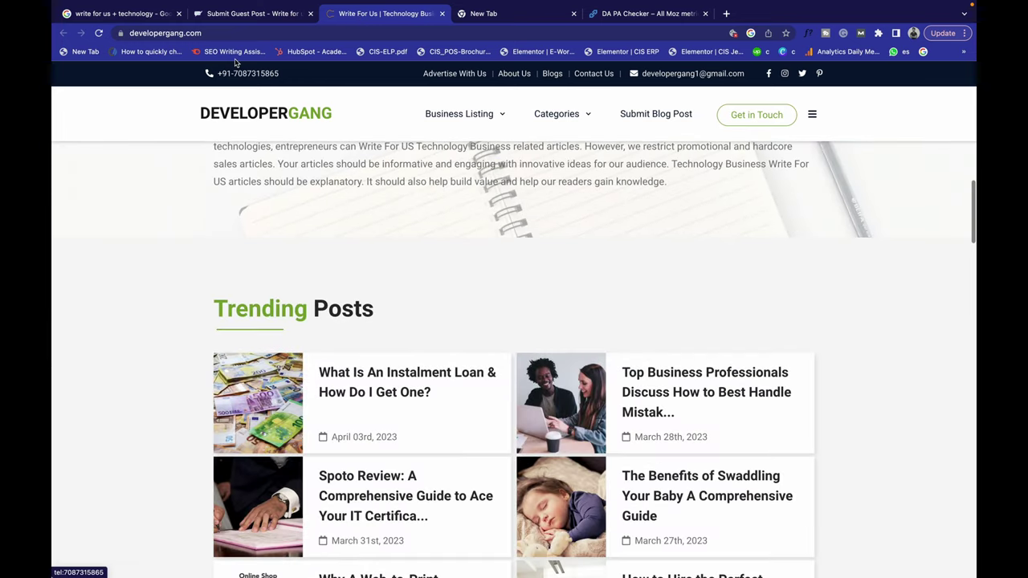
pyautogui.click(133, 17)
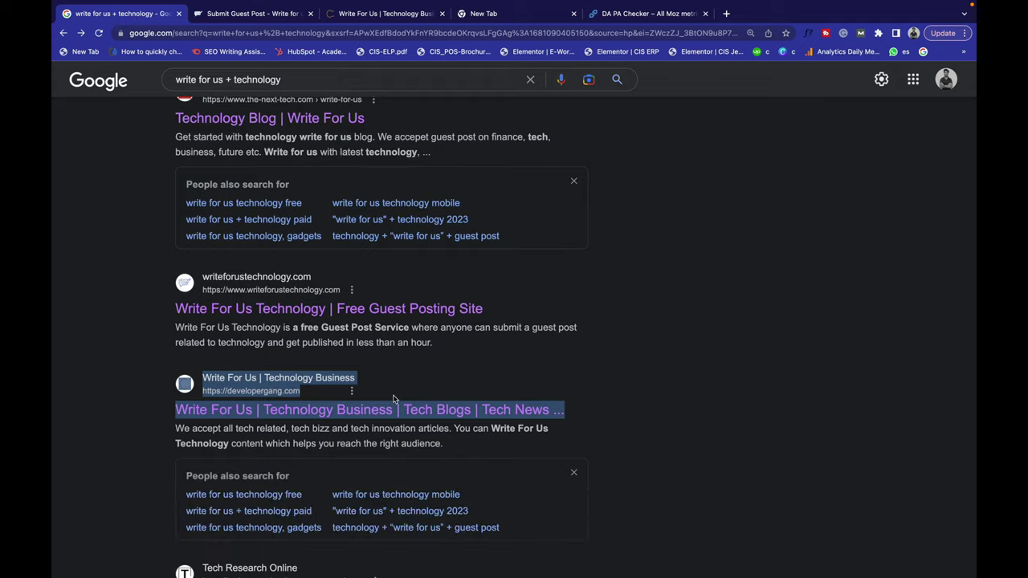
pyautogui.scroll(-5, 396, 385)
pyautogui.scroll(-1, 394, 391)
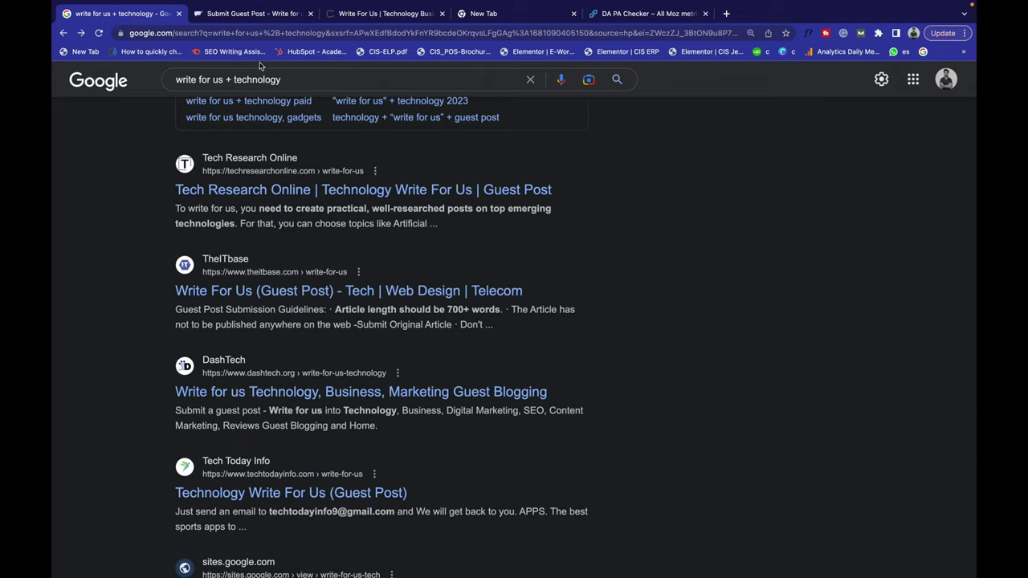
# Step: Change the search query to "write for us" + health, run it and look through the guest posting results
pyautogui.click(216, 81)
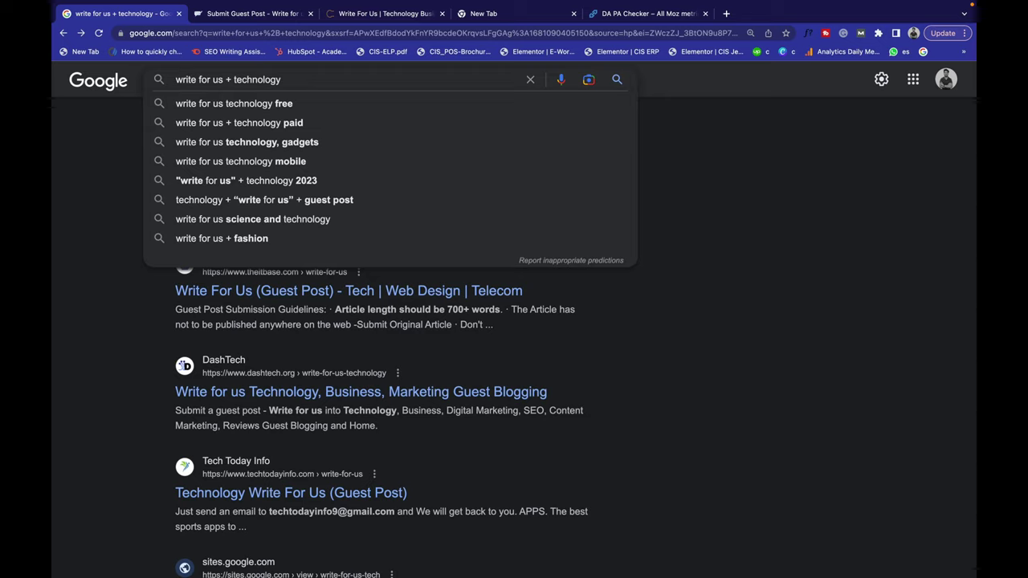
pyautogui.write('"')
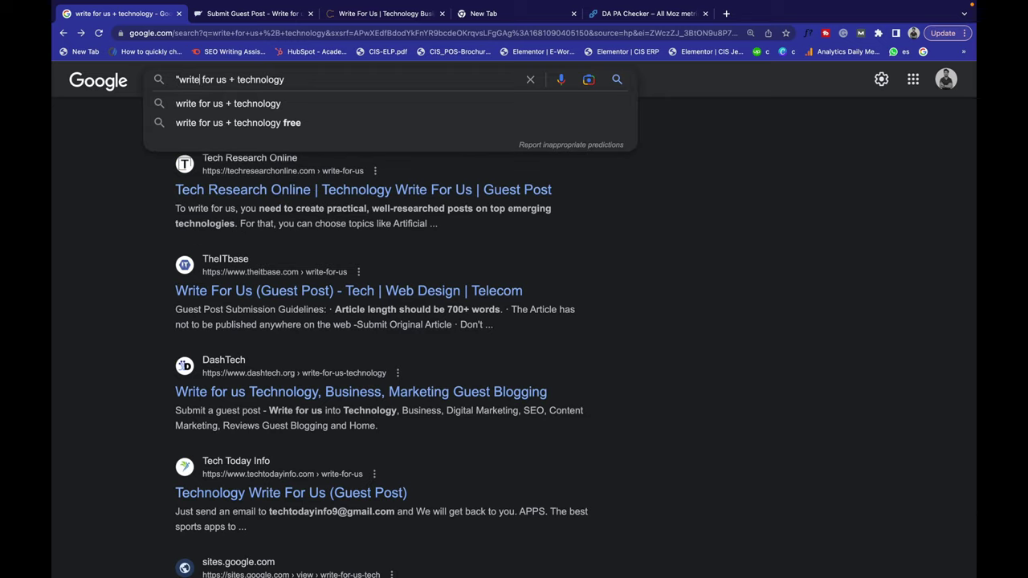
pyautogui.write('"')
pyautogui.moveTo(241, 79); pyautogui.dragTo(287, 79)
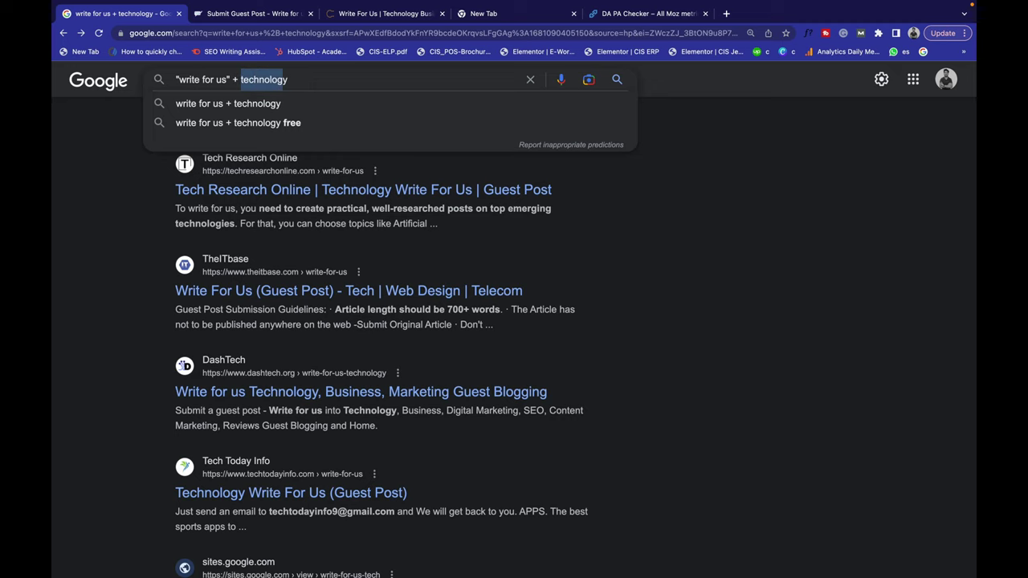
pyautogui.write('health')
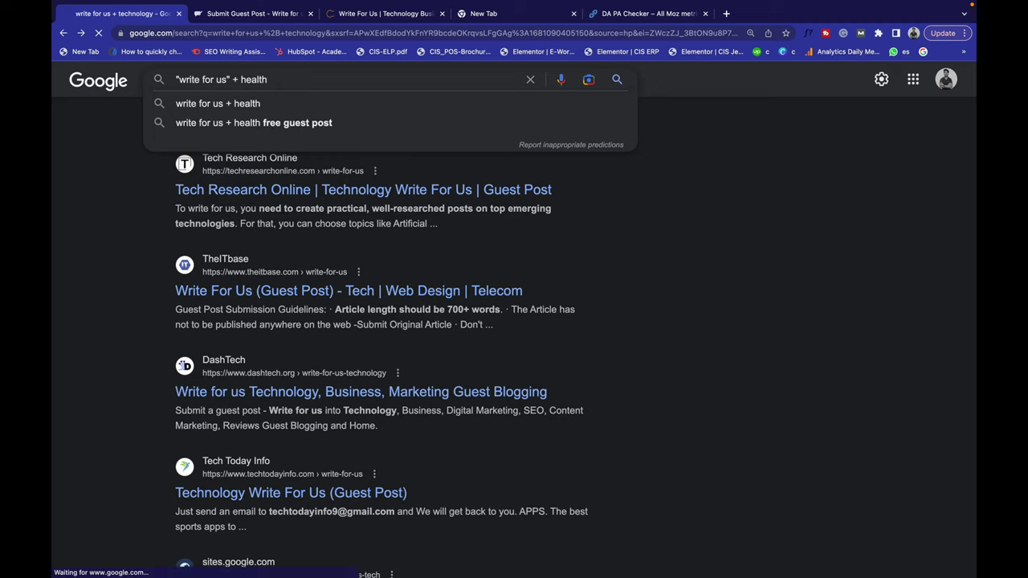
pyautogui.press('Return')
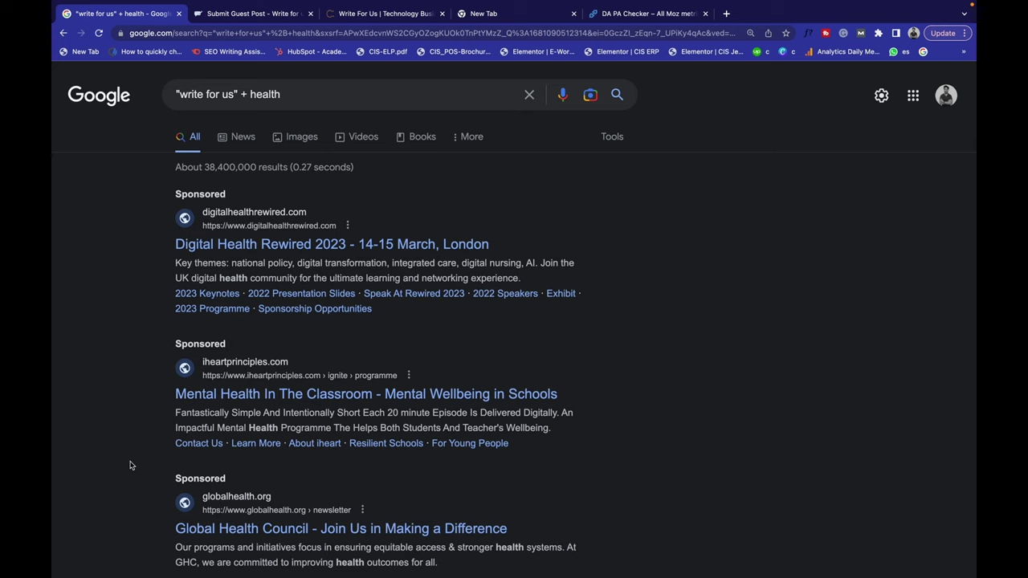
pyautogui.scroll(-2, 131, 465)
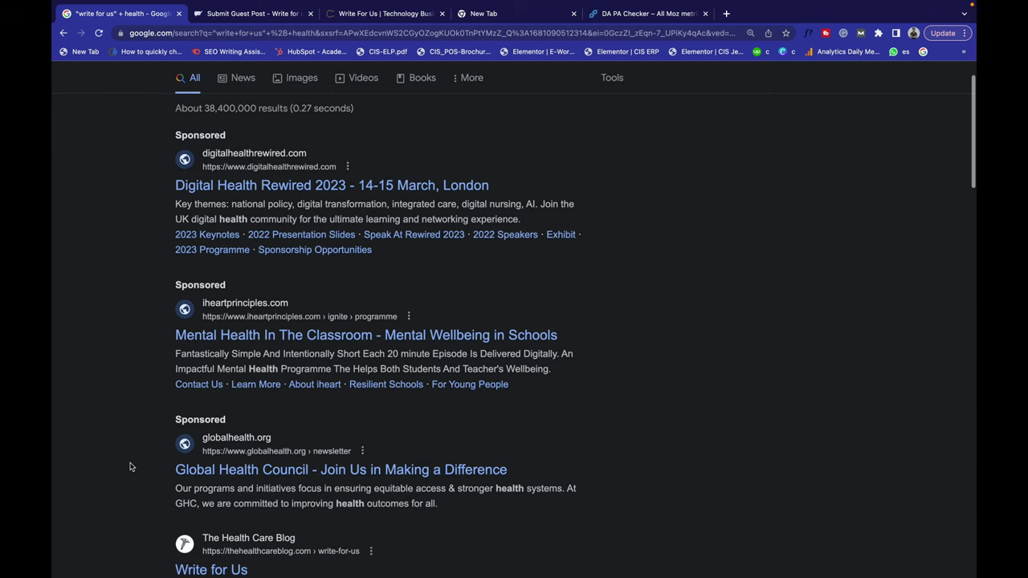
pyautogui.scroll(-6, 73, 355)
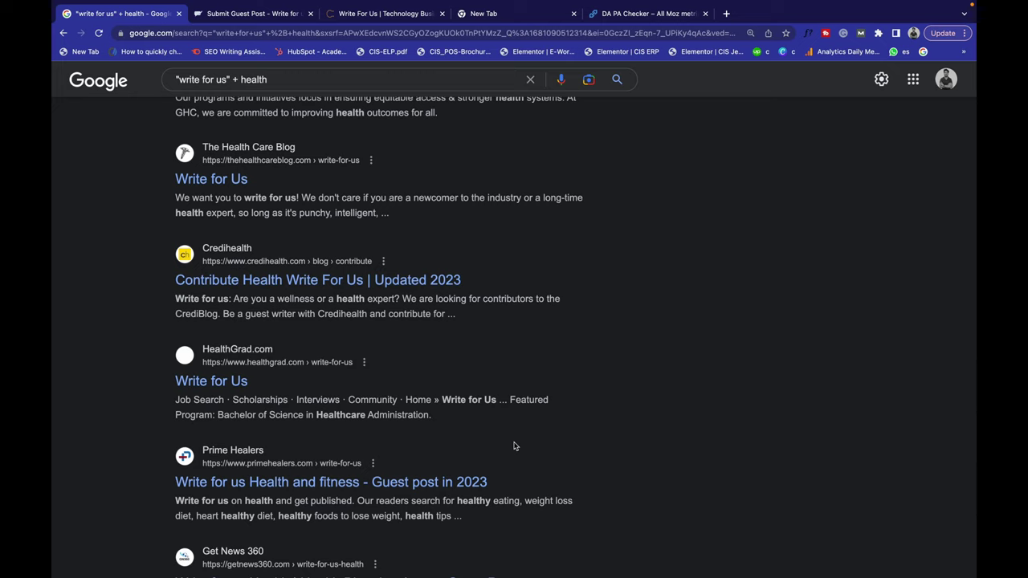
# Step: Load sheets.google.com in place of the guest post submission page and create a blank spreadsheet
pyautogui.click(287, 15)
pyautogui.write('sheets.google.com')
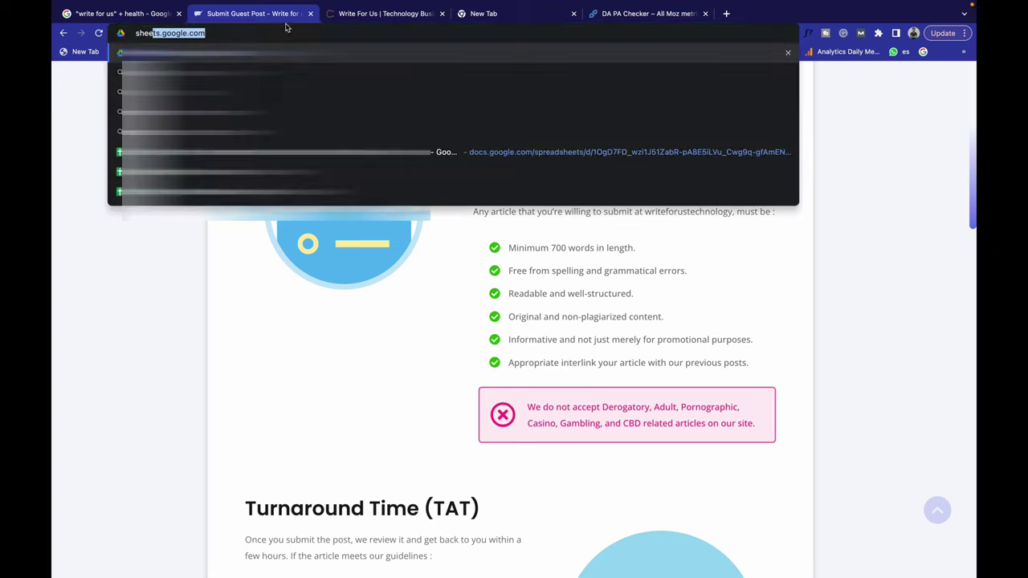
pyautogui.press('Return')
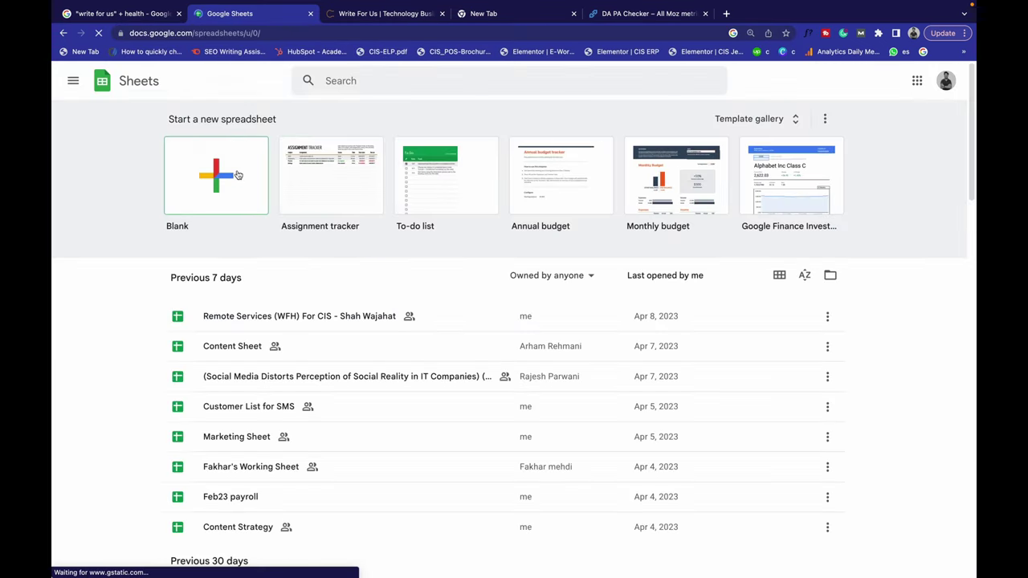
pyautogui.click(238, 174)
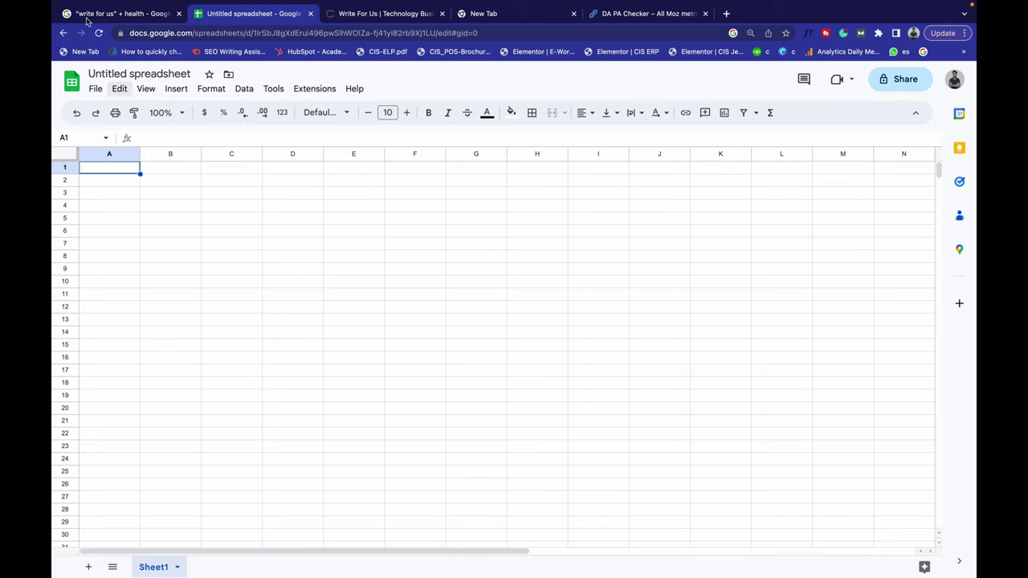
# Step: Rename the untitled spreadsheet as Guest Posting Database
pyautogui.click(119, 71)
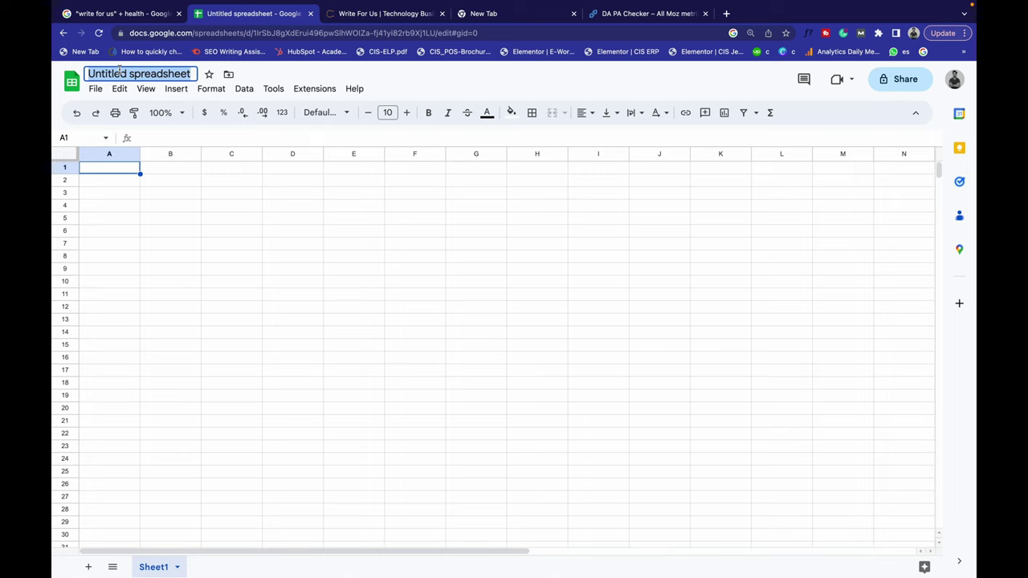
pyautogui.write('Guest')
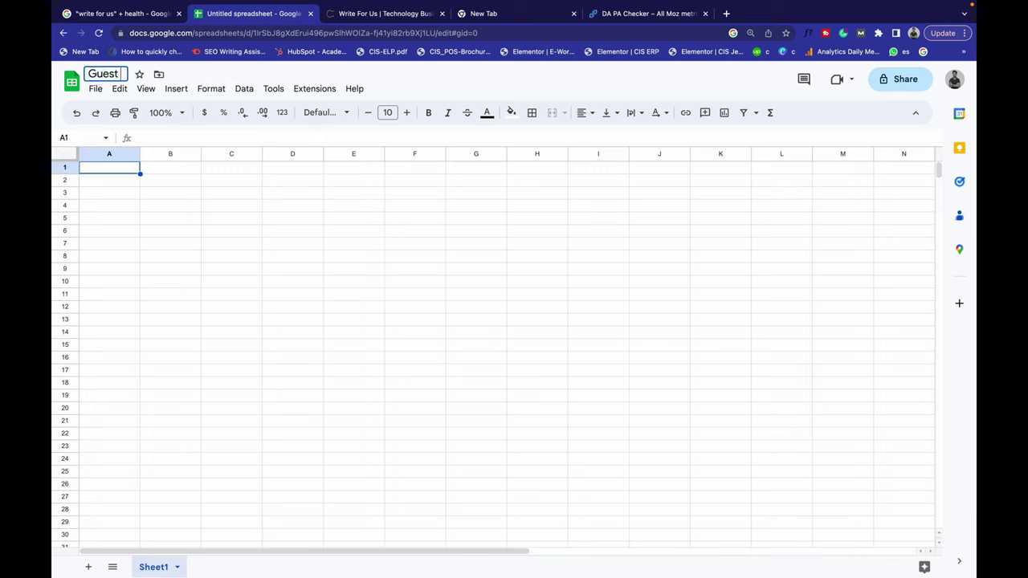
pyautogui.write(' Posting Da')
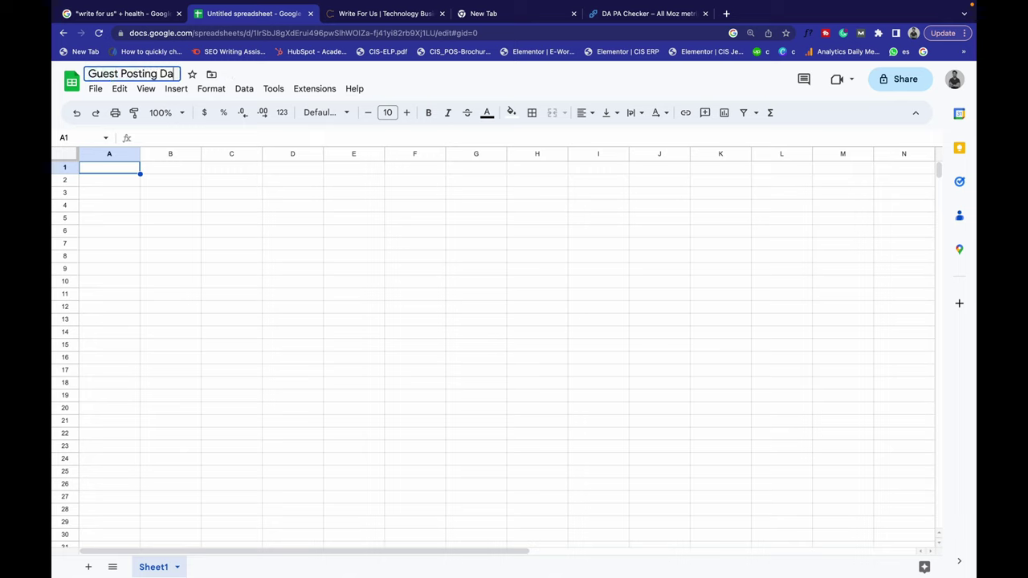
pyautogui.write('tabase')
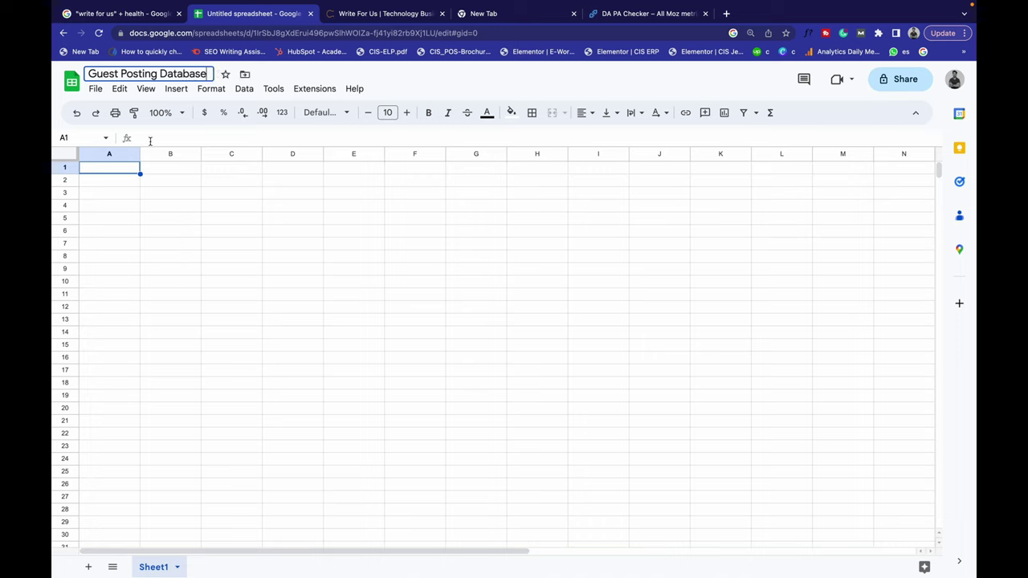
pyautogui.click(169, 208)
# Step: Enter the column headers URL, DA and Spam Score in cells A1 to C1
pyautogui.click(107, 173)
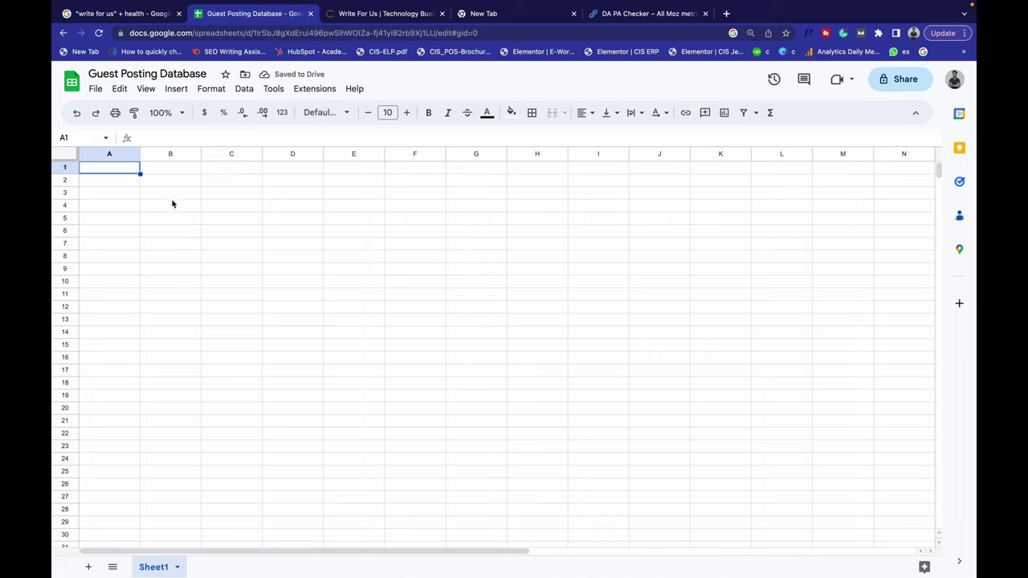
pyautogui.write('URL')
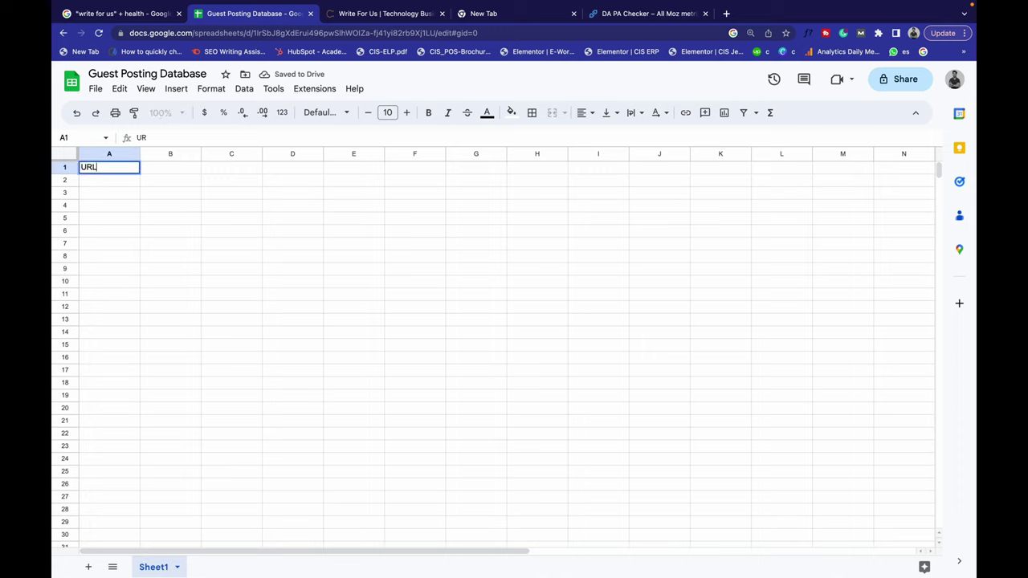
pyautogui.press('Tab')
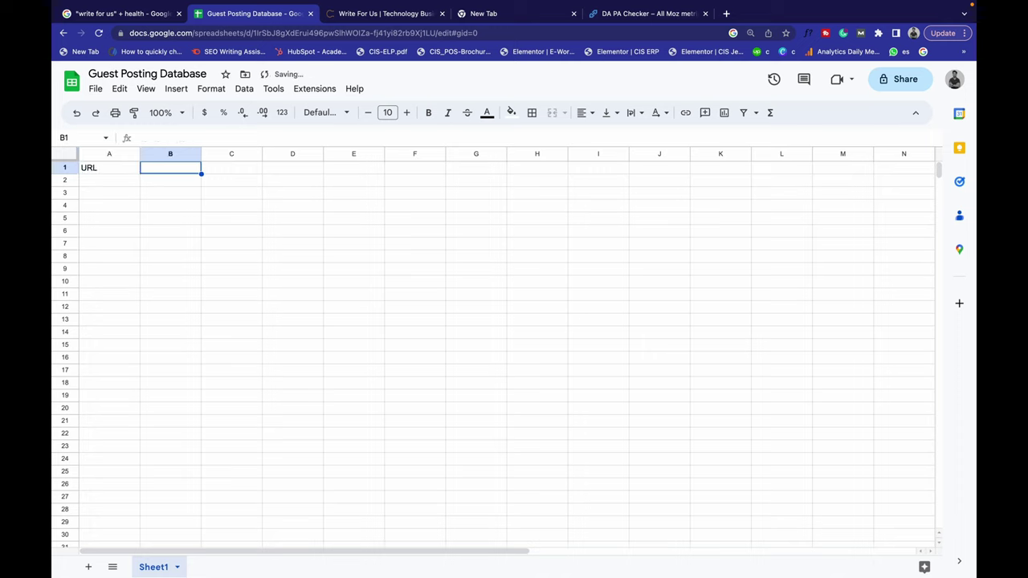
pyautogui.write('DA')
pyautogui.press('Tab')
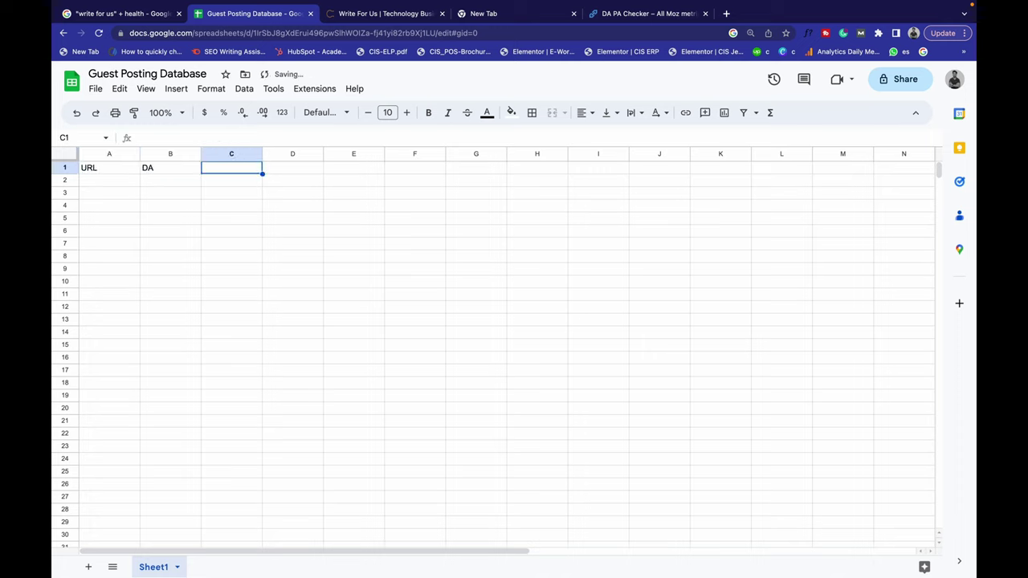
pyautogui.write('SS')
pyautogui.press('Return')
pyautogui.write('Spam Score')
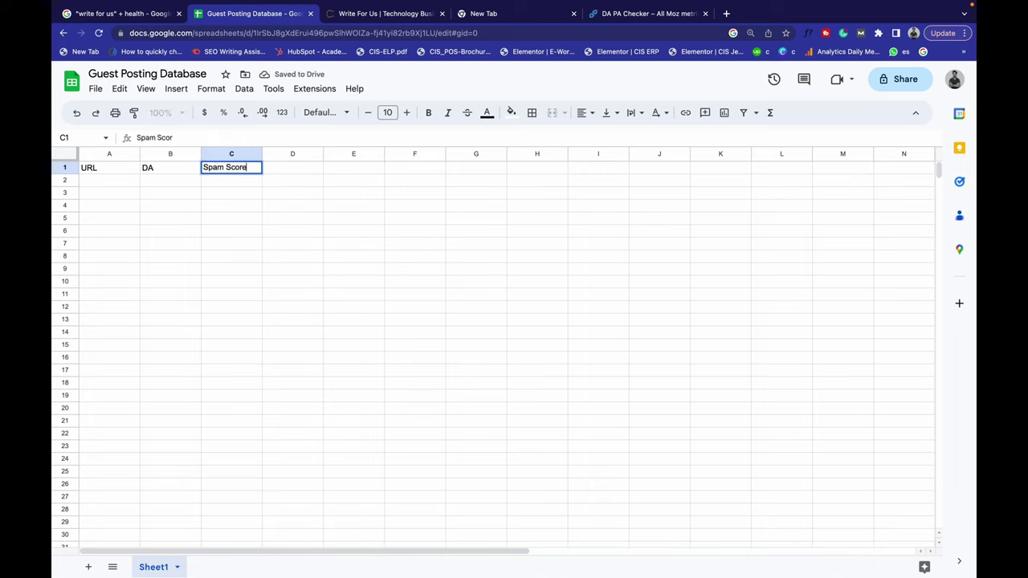
pyautogui.press('Tab')
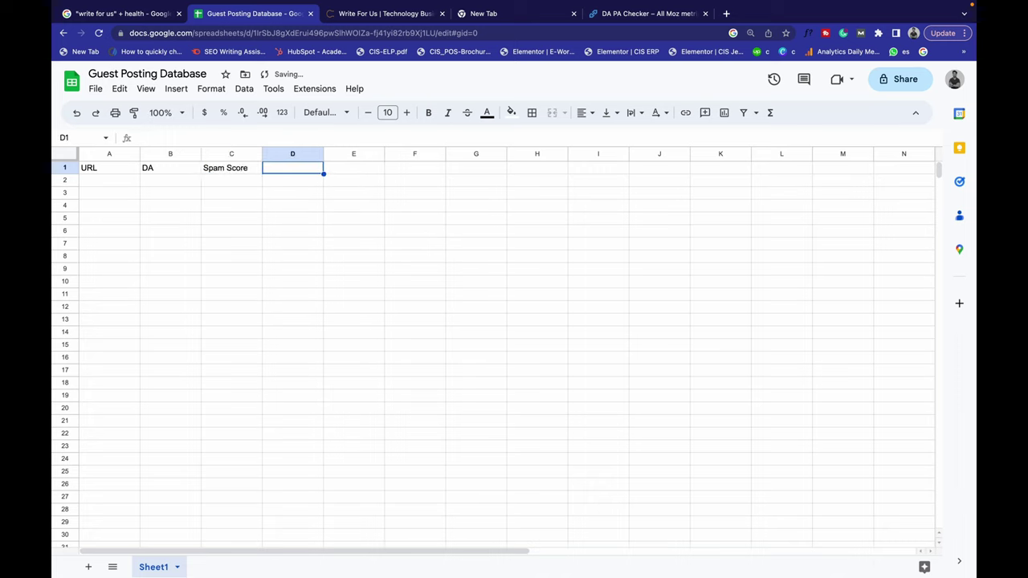
# Step: Add the column headers Editorial Email, Status and Price in cells D1 to F1
pyautogui.write('Editorial')
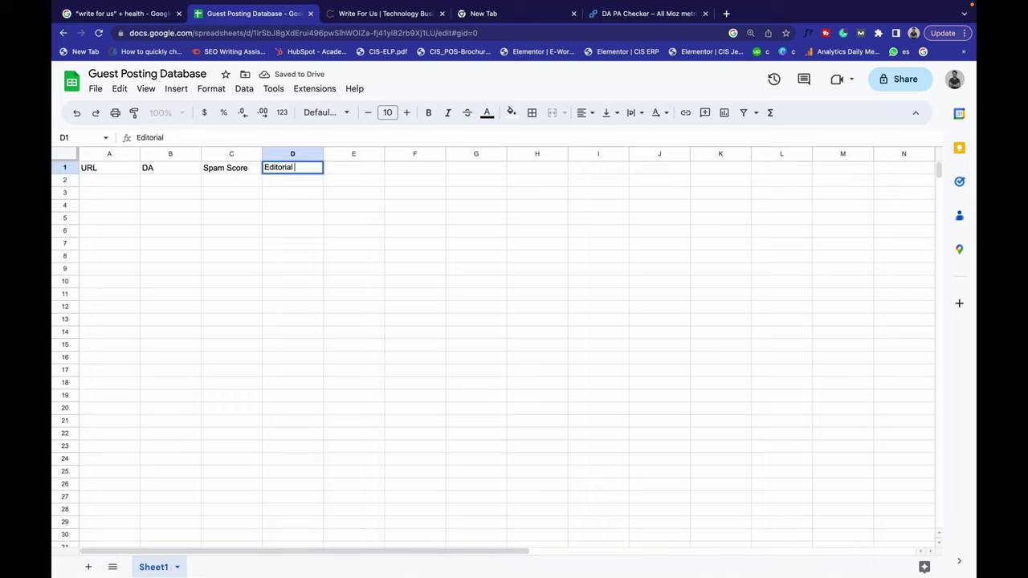
pyautogui.write(' Email')
pyautogui.press('Tab')
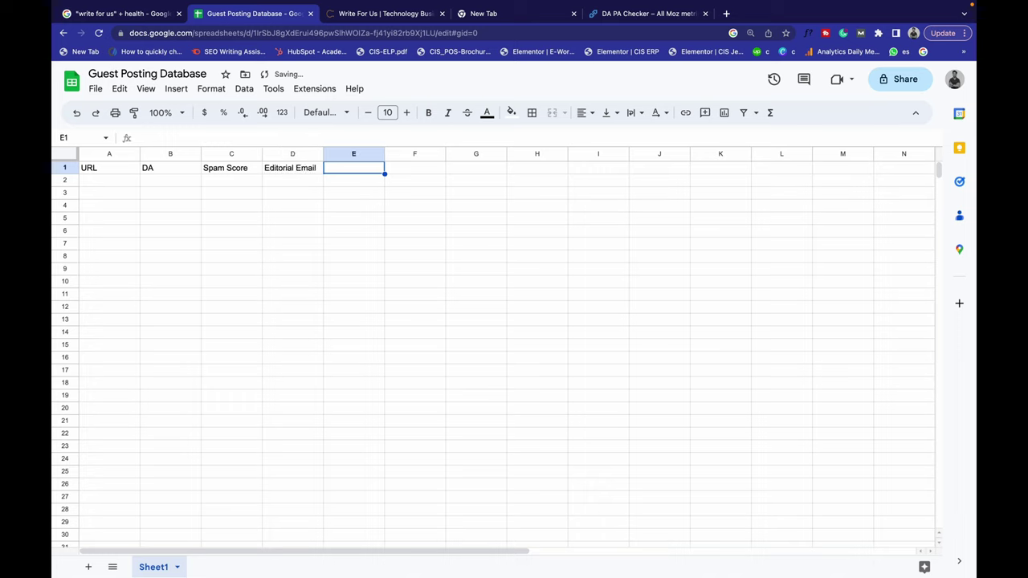
pyautogui.write('Status')
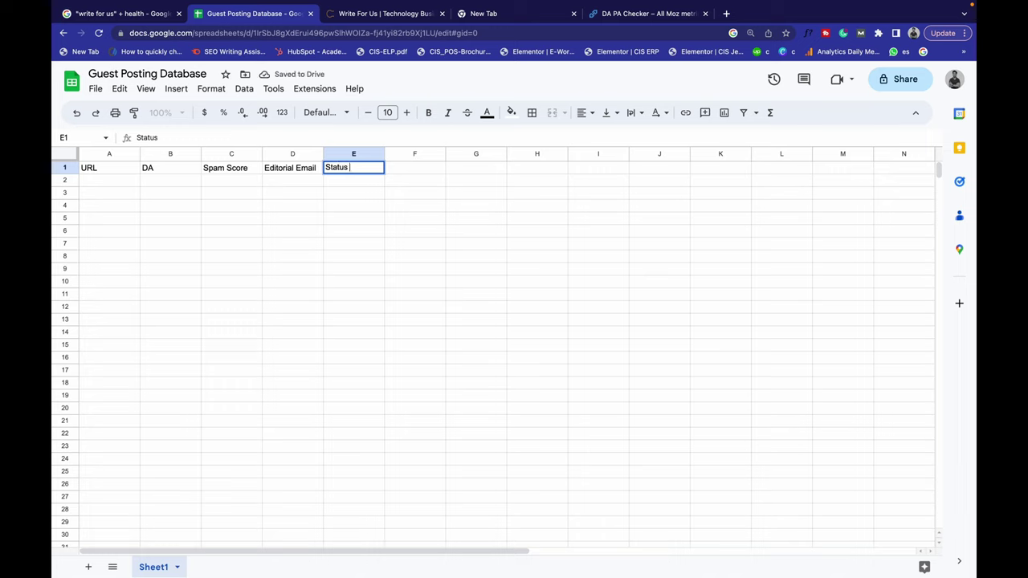
pyautogui.hotkey('ctrl', 'Return')
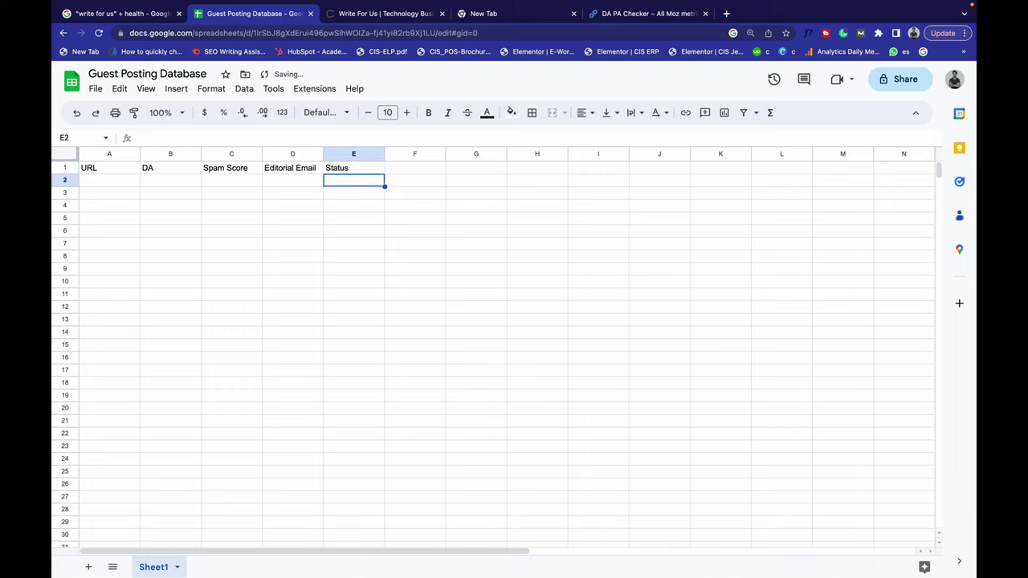
pyautogui.click(415, 168)
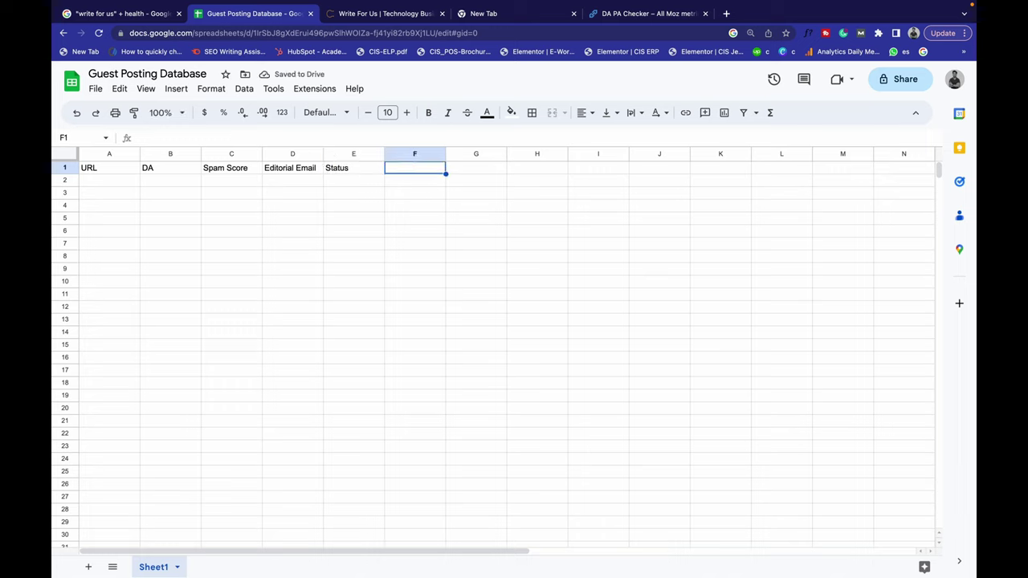
pyautogui.write('Pr')
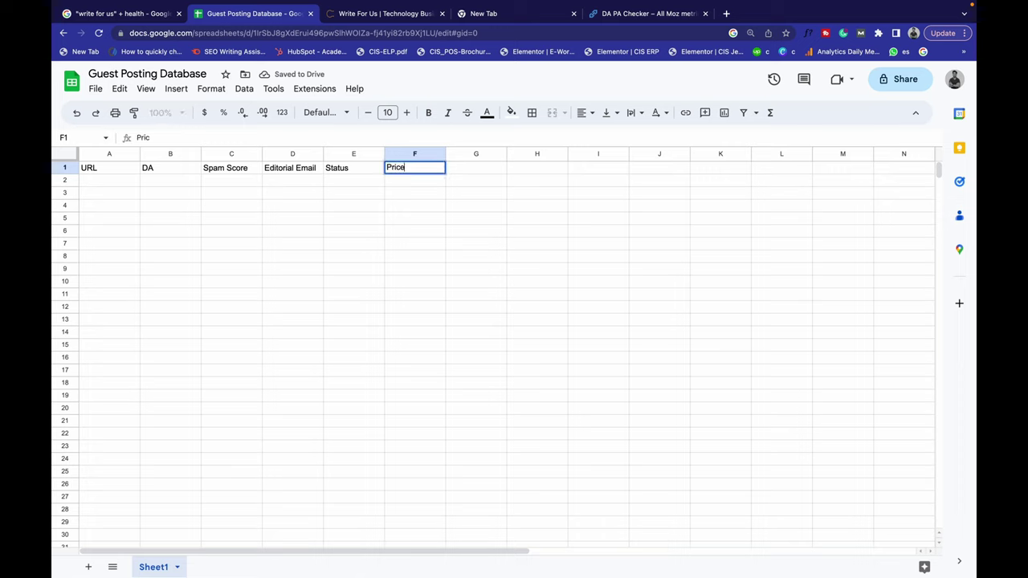
pyautogui.write('ice')
pyautogui.hotkey('ctrl', 'Return')
# Step: Center the header cells A1:F1 and make their text bold
pyautogui.hotkey('shift', 'Left')
pyautogui.hotkey('shift', 'Left')
pyautogui.hotkey('shift', 'Left')
pyautogui.hotkey('shift', 'Left')
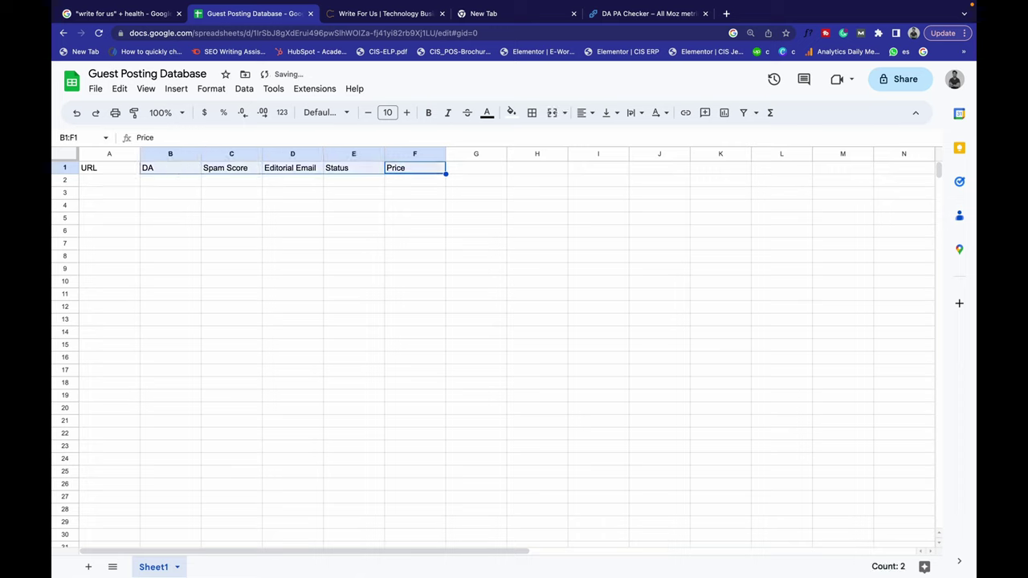
pyautogui.hotkey('shift', 'Left')
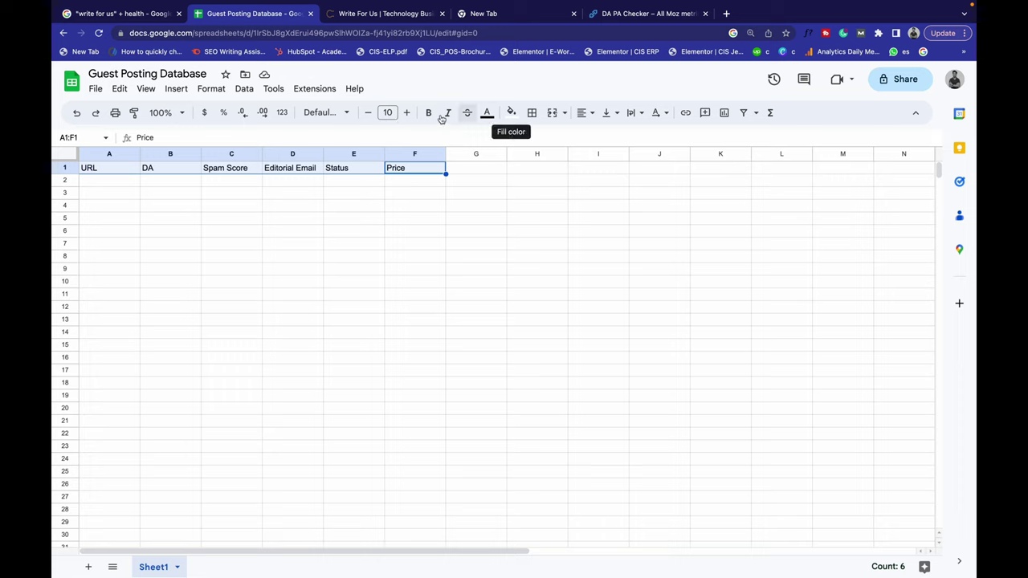
pyautogui.click(585, 113)
pyautogui.click(604, 136)
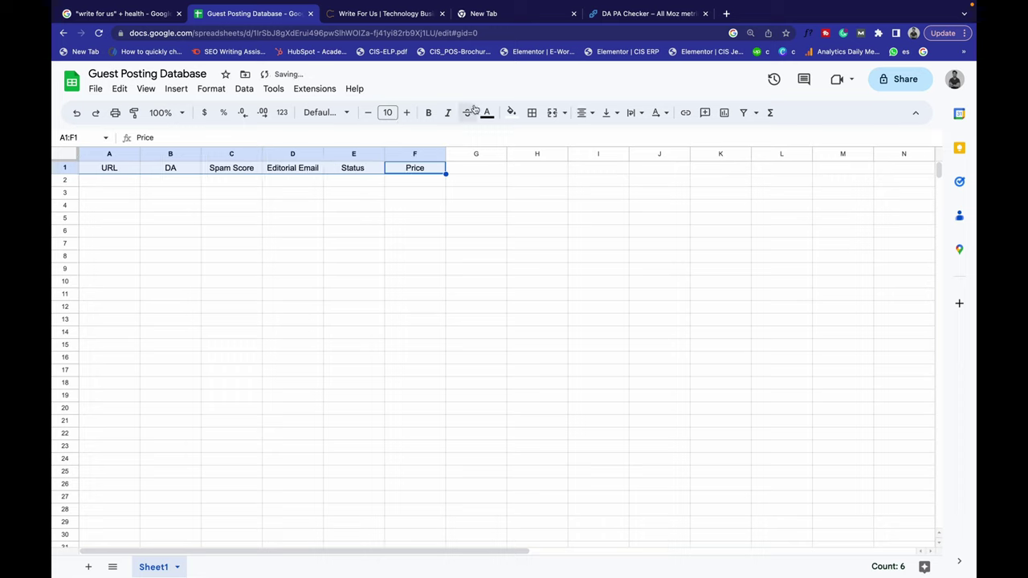
pyautogui.click(428, 112)
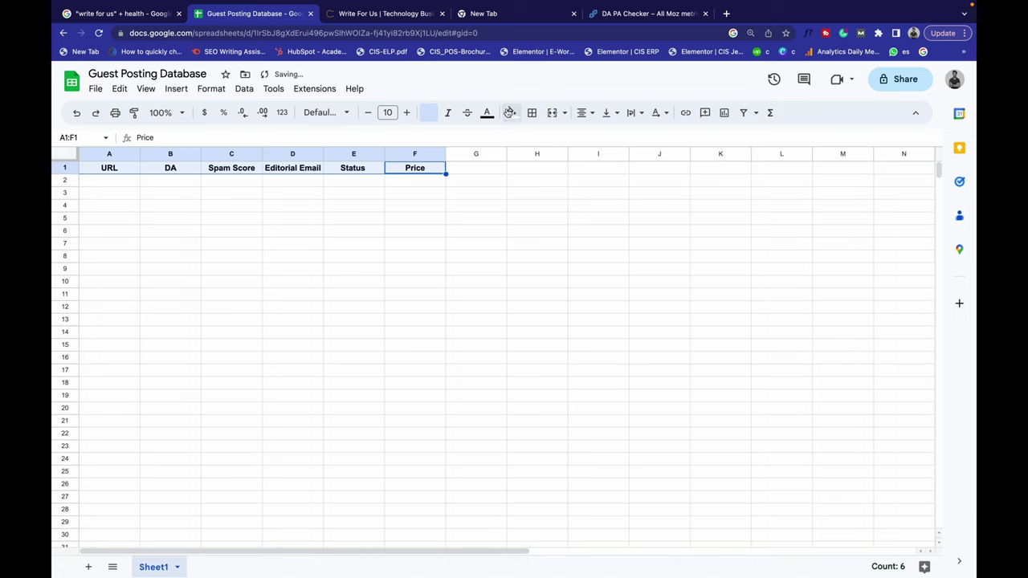
# Step: Give the header row a light beige fill and font size 11, fitting the Editorial Email column to its text
pyautogui.click(509, 112)
pyautogui.click(560, 186)
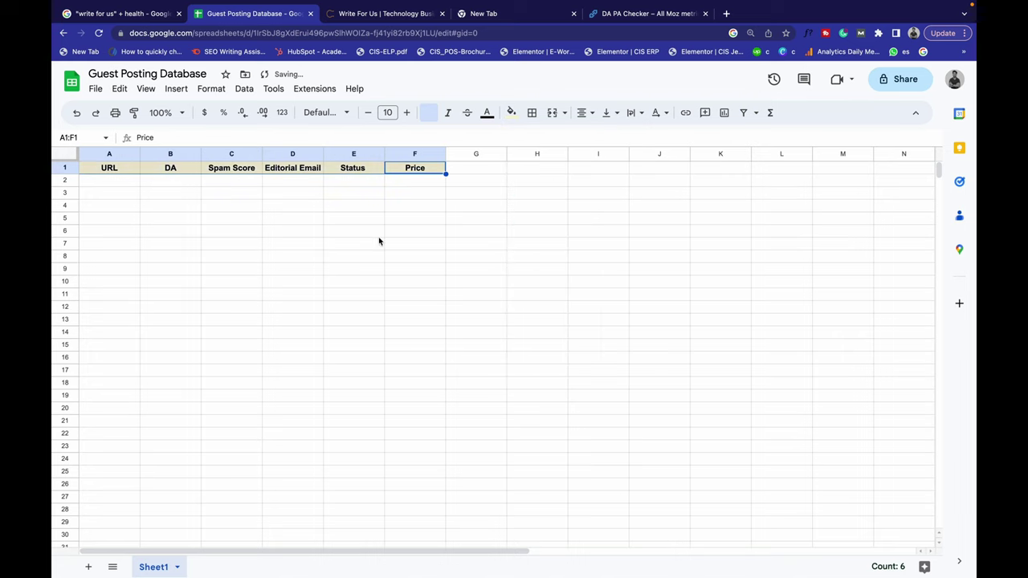
pyautogui.click(409, 112)
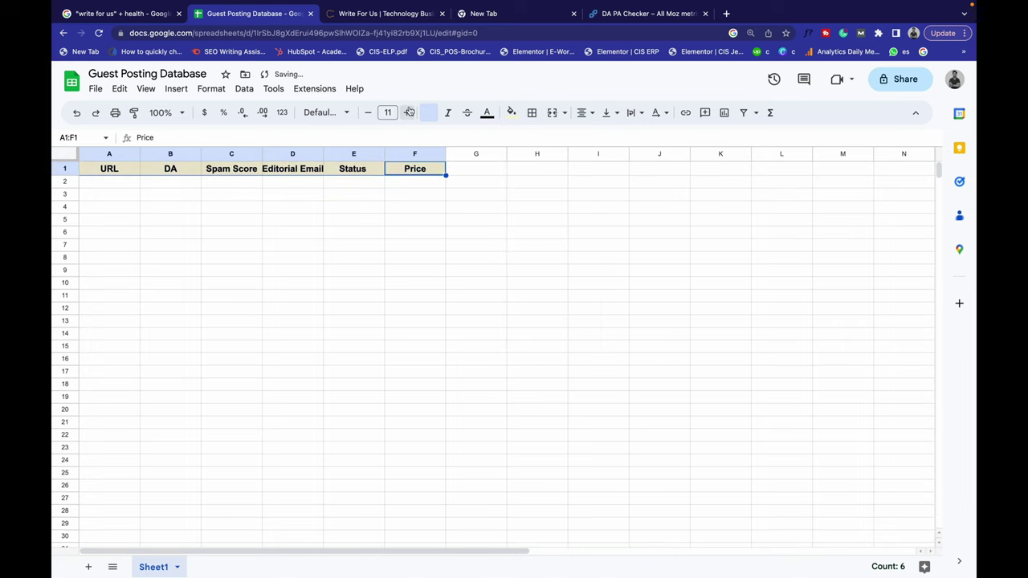
pyautogui.doubleClick(322, 154)
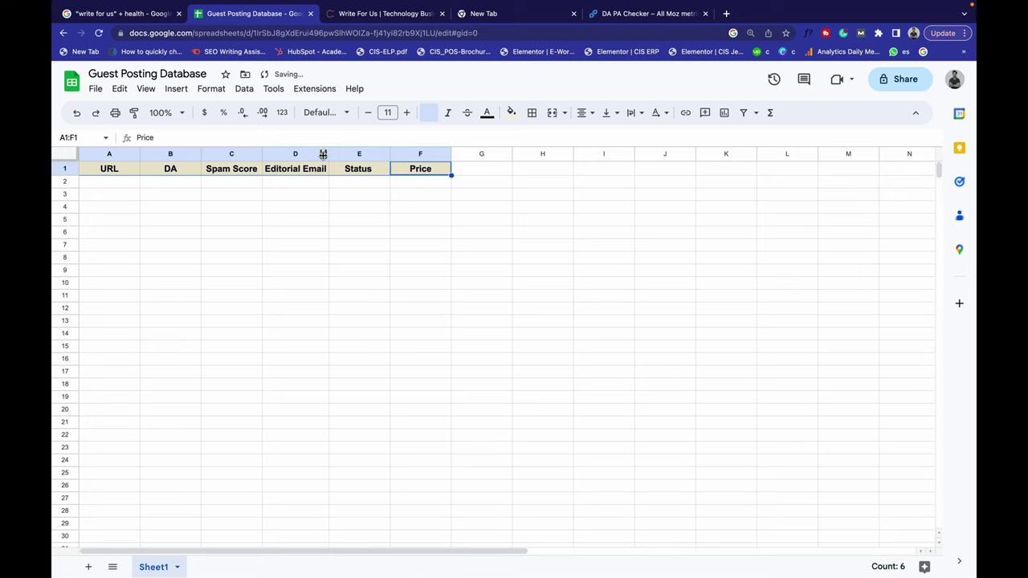
# Step: Go back to the developergang.com page and look over its domain, guest posting text and article listings
pyautogui.click(354, 9)
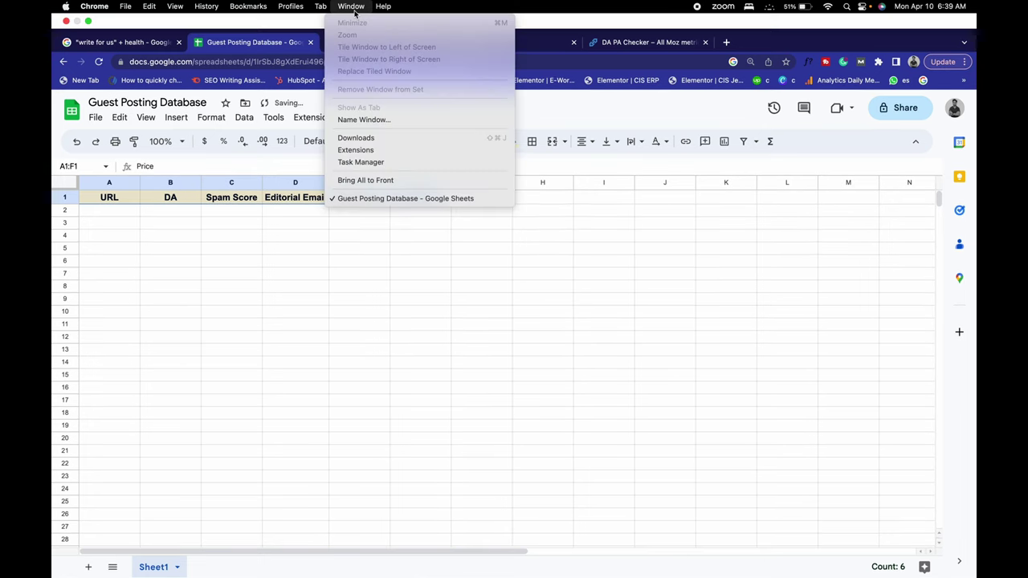
pyautogui.click(269, 40)
pyautogui.click(375, 45)
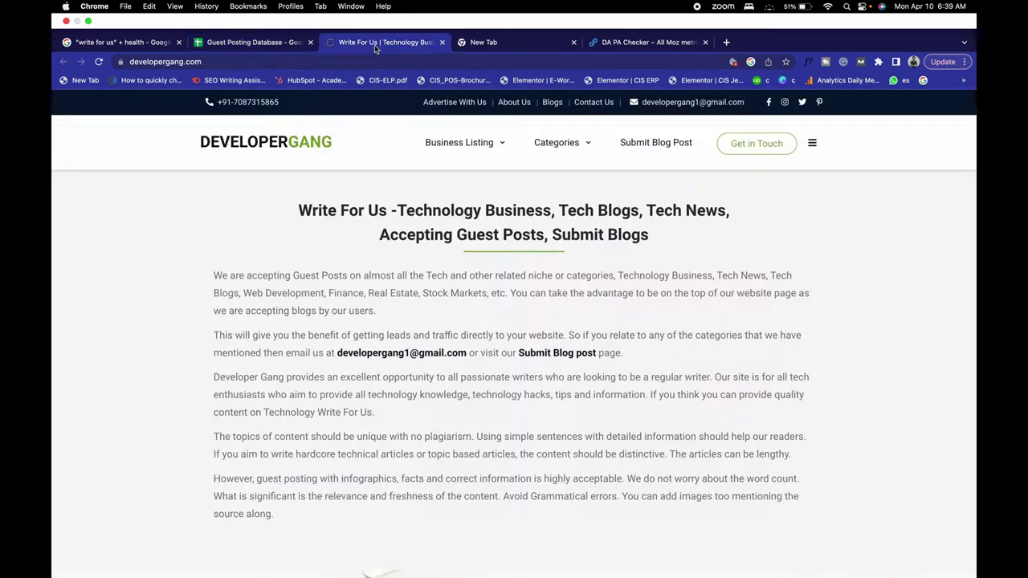
pyautogui.click(200, 65)
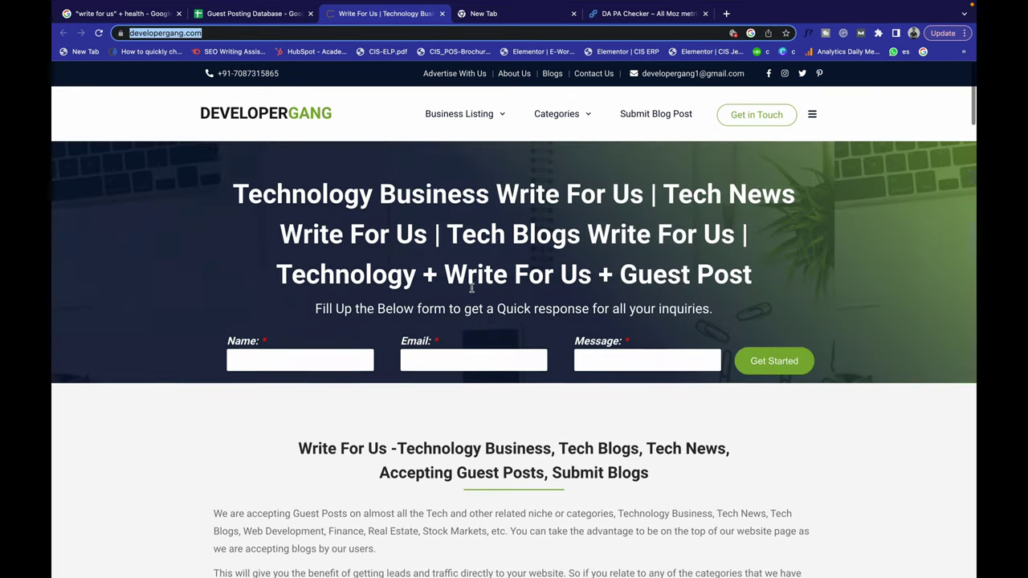
pyautogui.scroll(-10, 476, 271)
pyautogui.scroll(-2, 476, 271)
pyautogui.scroll(15, 476, 271)
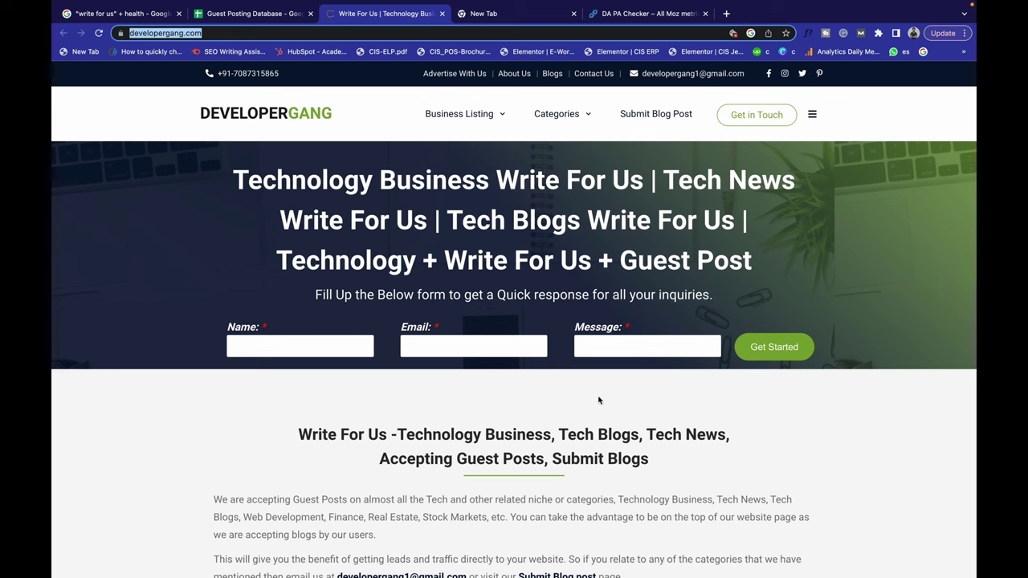
pyautogui.scroll(-15, 530, 345)
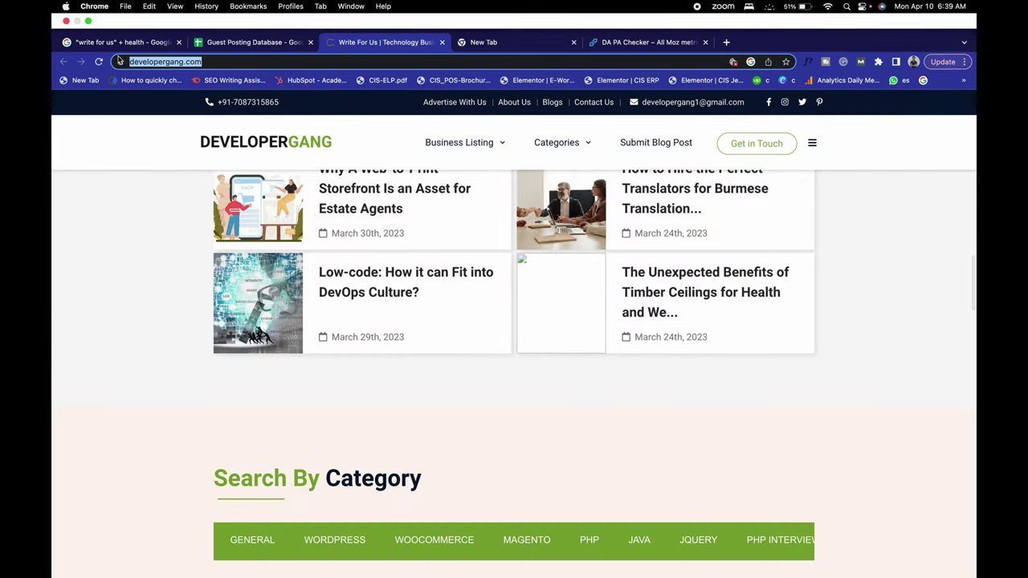
# Step: Open the Prime Healers write-for-us page from the health search results and examine its guest post guidelines, including article length and publication fee
pyautogui.click(120, 44)
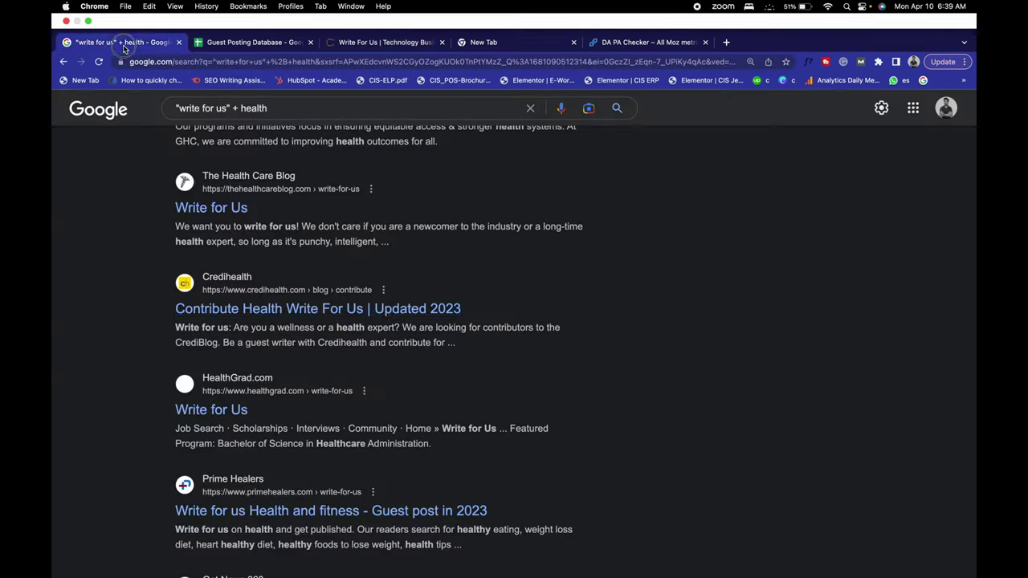
pyautogui.click(236, 381)
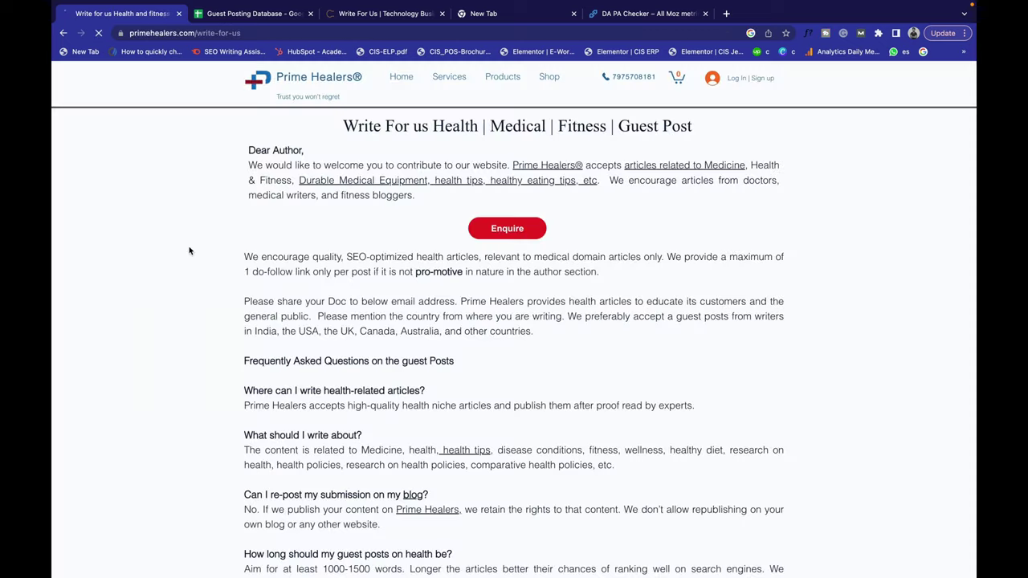
pyautogui.scroll(-10, 223, 315)
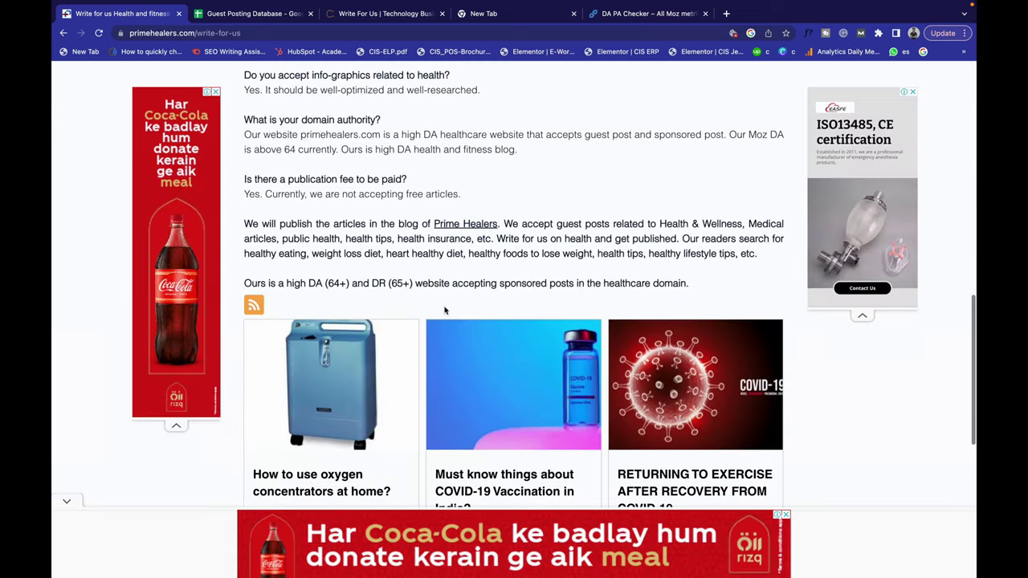
pyautogui.scroll(10, 222, 314)
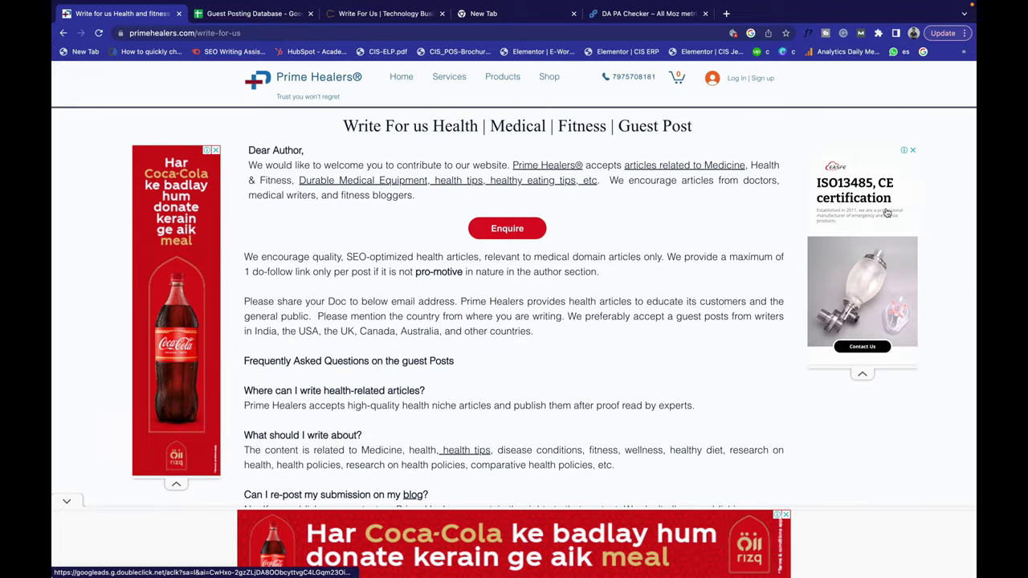
pyautogui.scroll(-5, 677, 373)
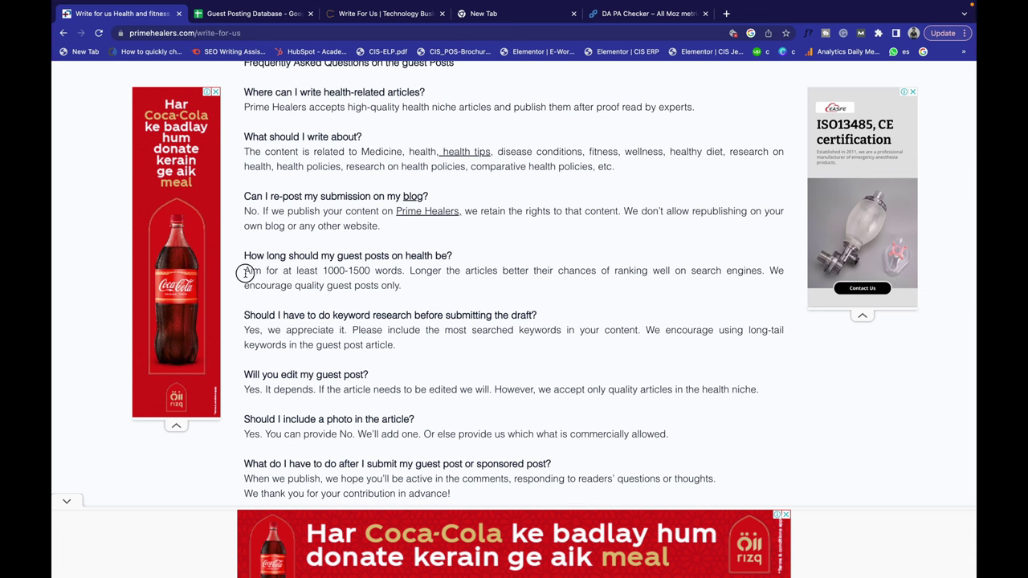
pyautogui.moveTo(244, 272); pyautogui.dragTo(506, 282)
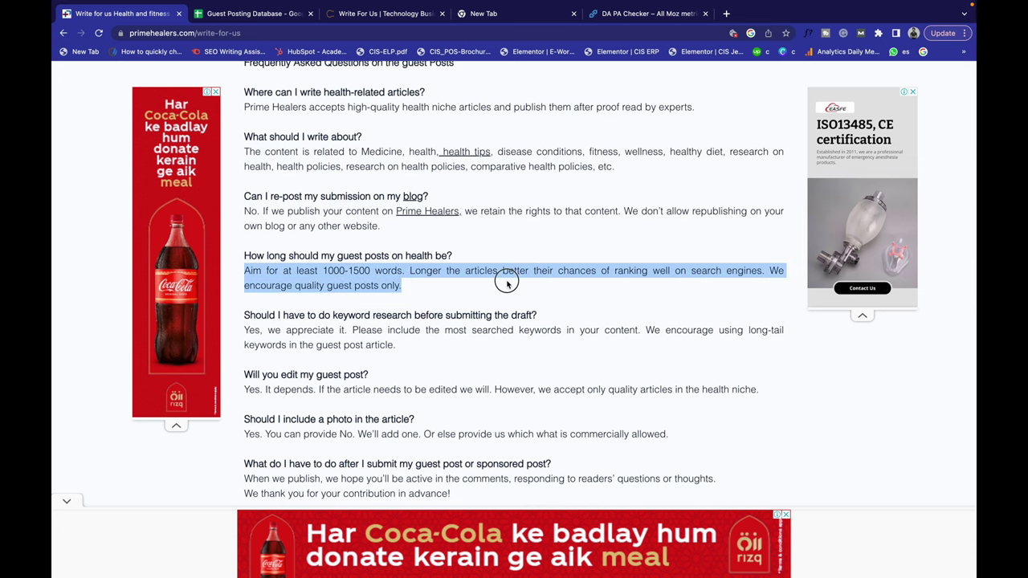
pyautogui.scroll(-10, 507, 321)
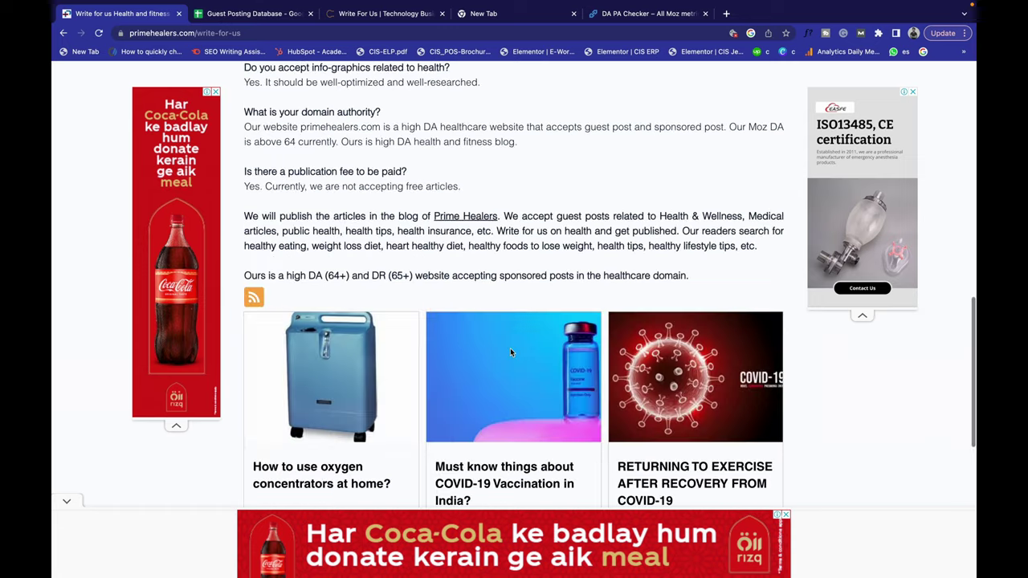
# Step: Copy the email address behind the Prime Healers Enquire link into Editorial Email cell D2 of the Guest Posting Database sheet
pyautogui.scroll(10, 511, 351)
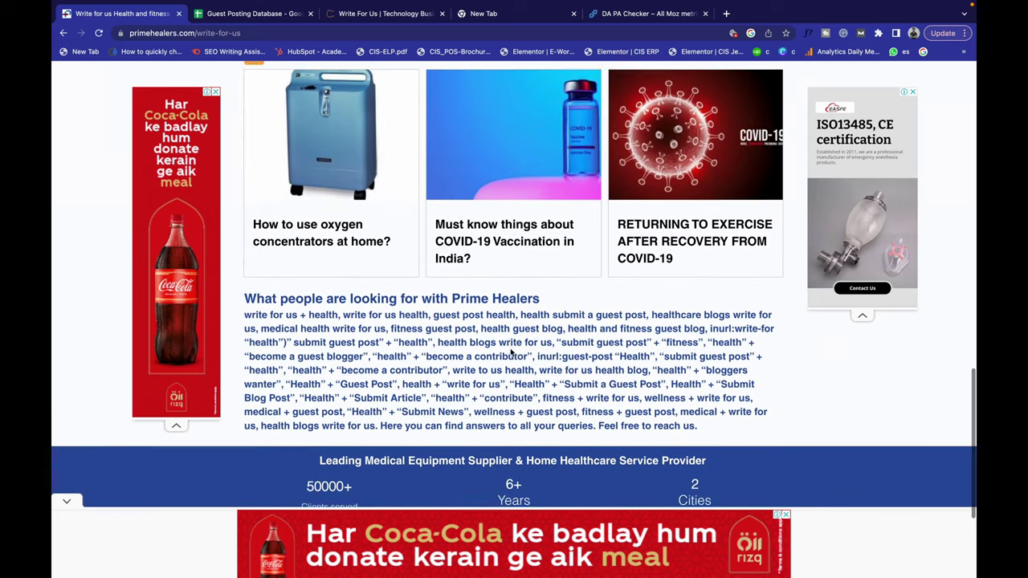
pyautogui.scroll(10, 510, 350)
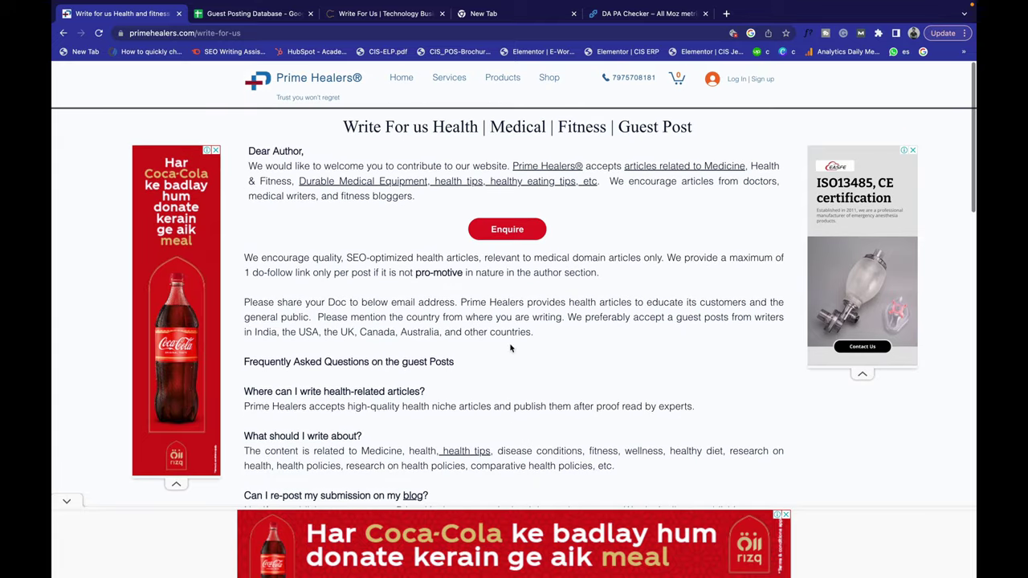
pyautogui.click(502, 234)
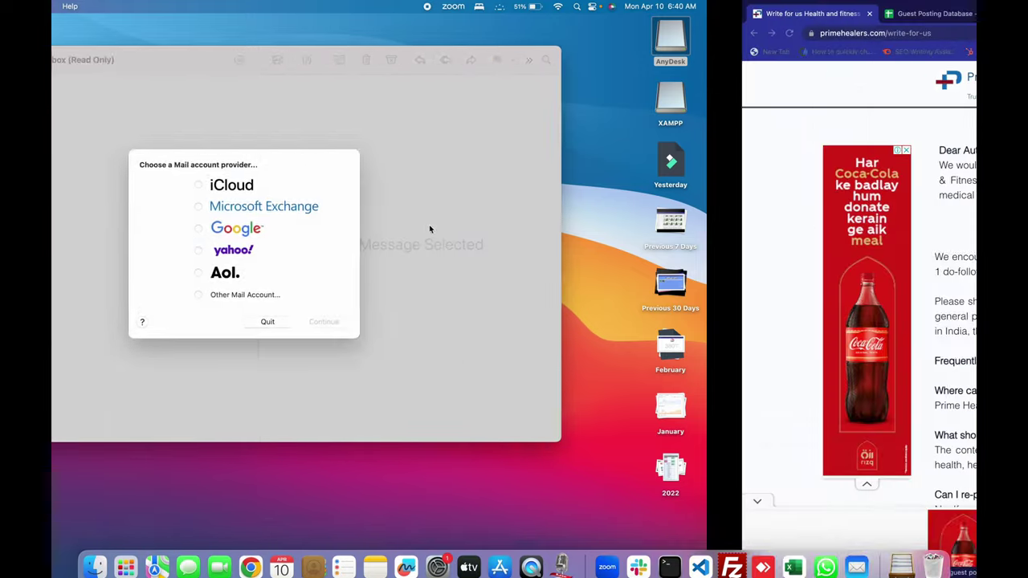
pyautogui.rightClick(536, 233)
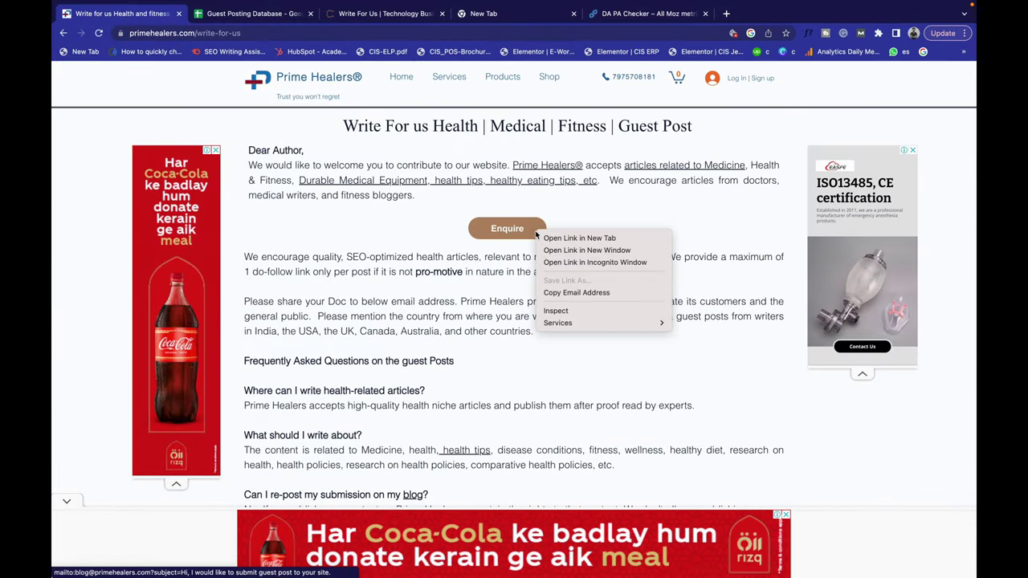
pyautogui.click(576, 292)
pyautogui.click(251, 13)
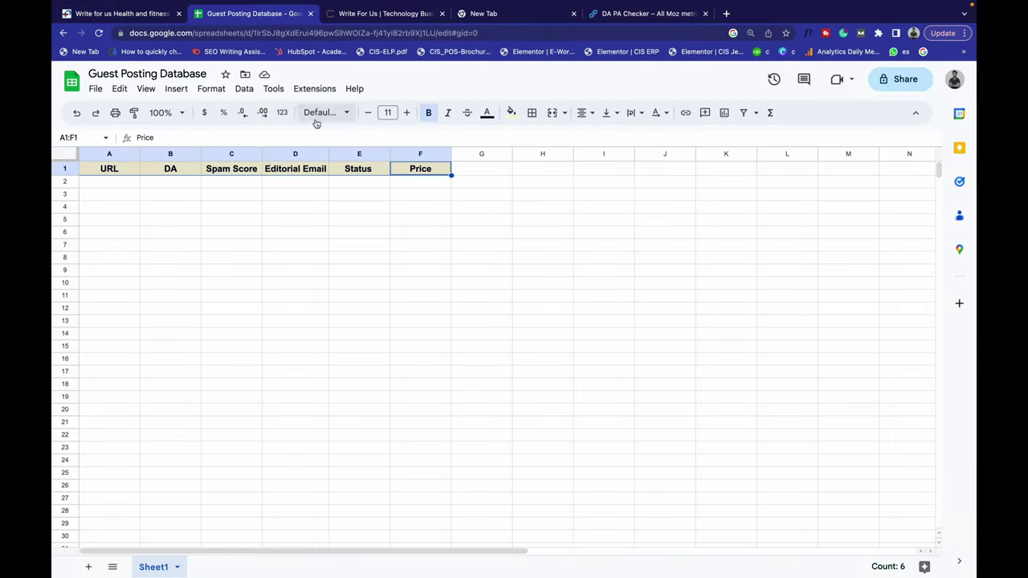
pyautogui.click(207, 184)
pyautogui.press('Right')
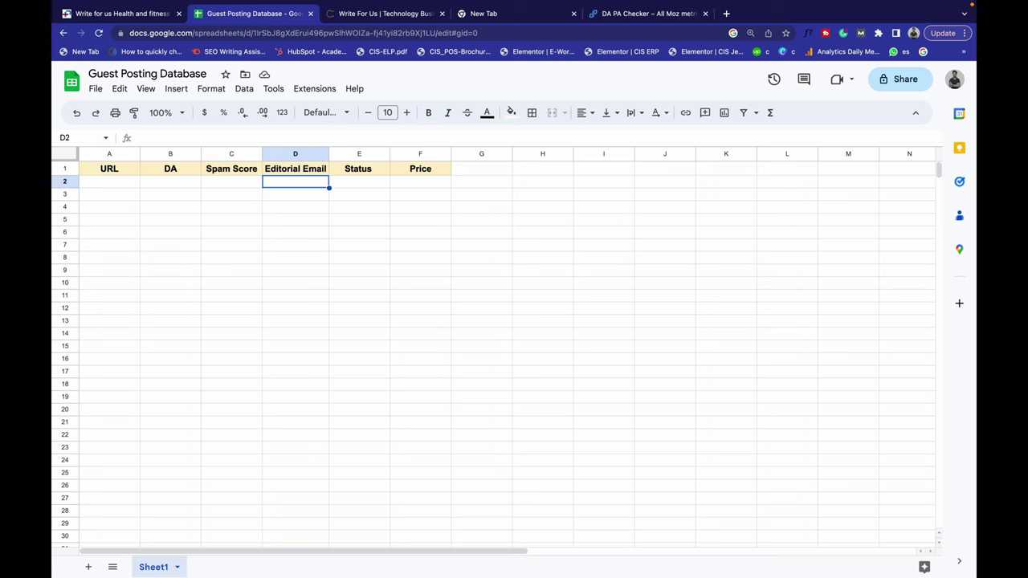
pyautogui.press('super+v')
pyautogui.click(329, 14)
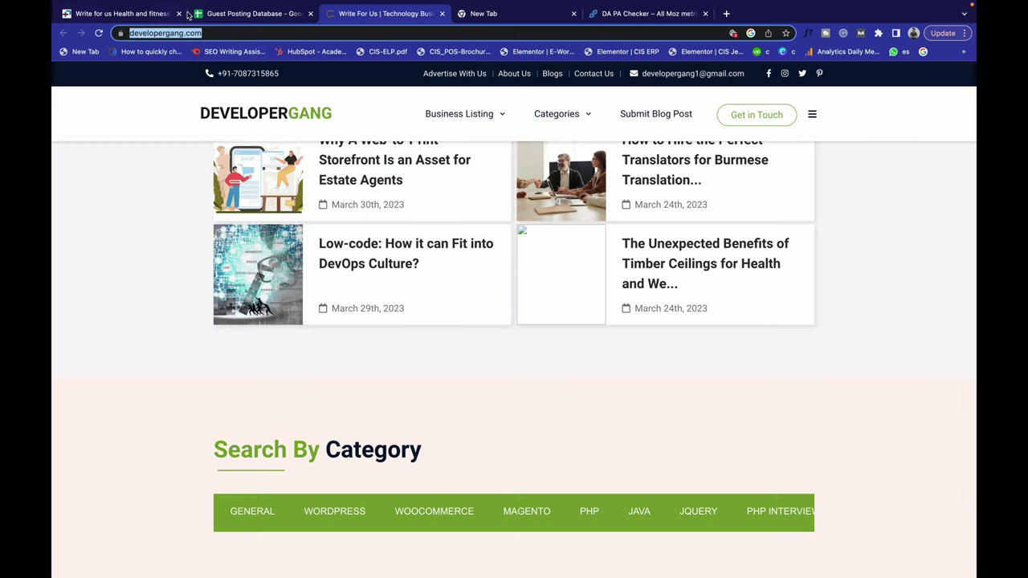
pyautogui.click(150, 14)
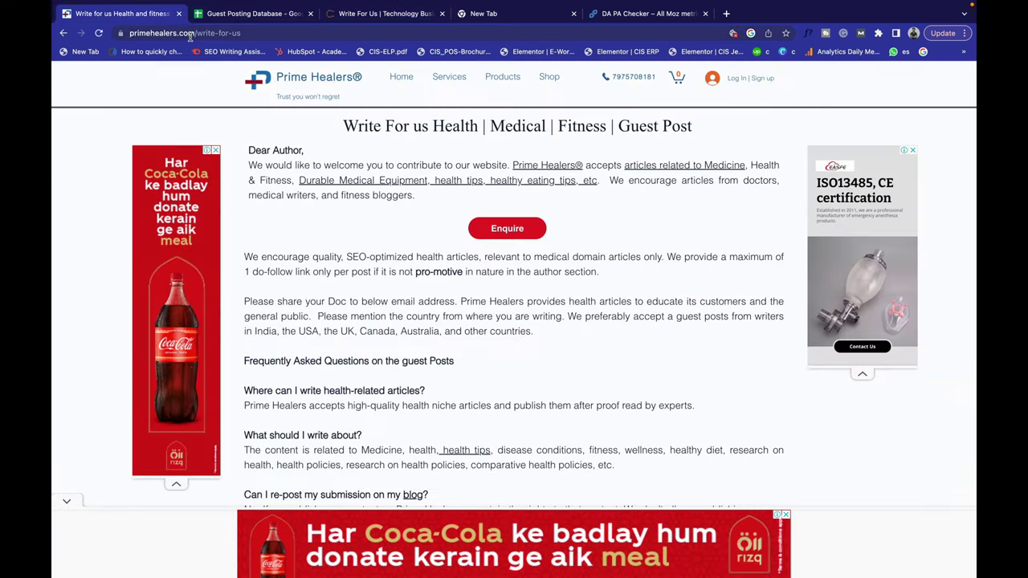
pyautogui.moveTo(190, 34); pyautogui.dragTo(97, 36)
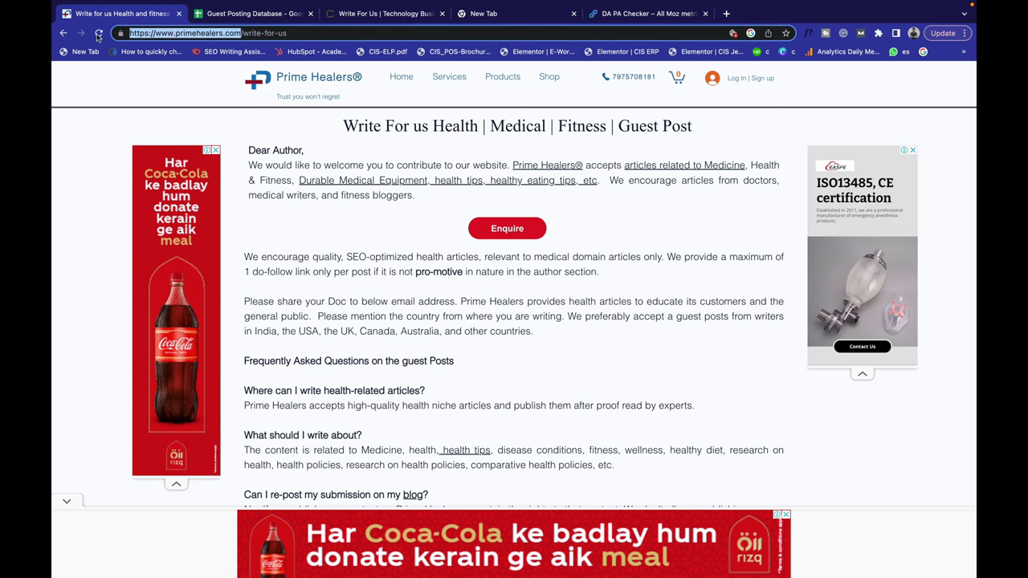
pyautogui.click(245, 14)
pyautogui.click(112, 182)
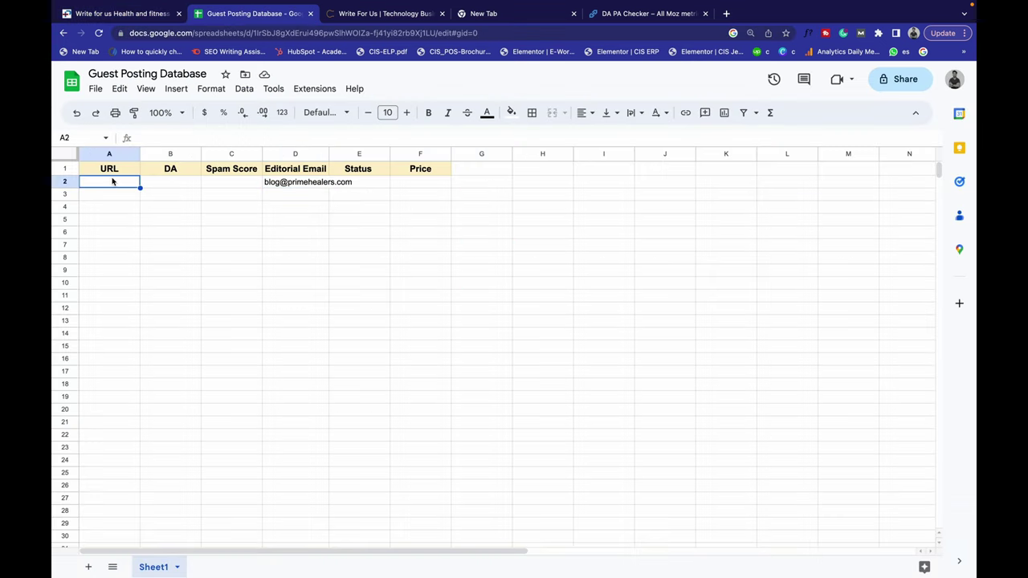
pyautogui.press('super+v')
pyautogui.click(203, 181)
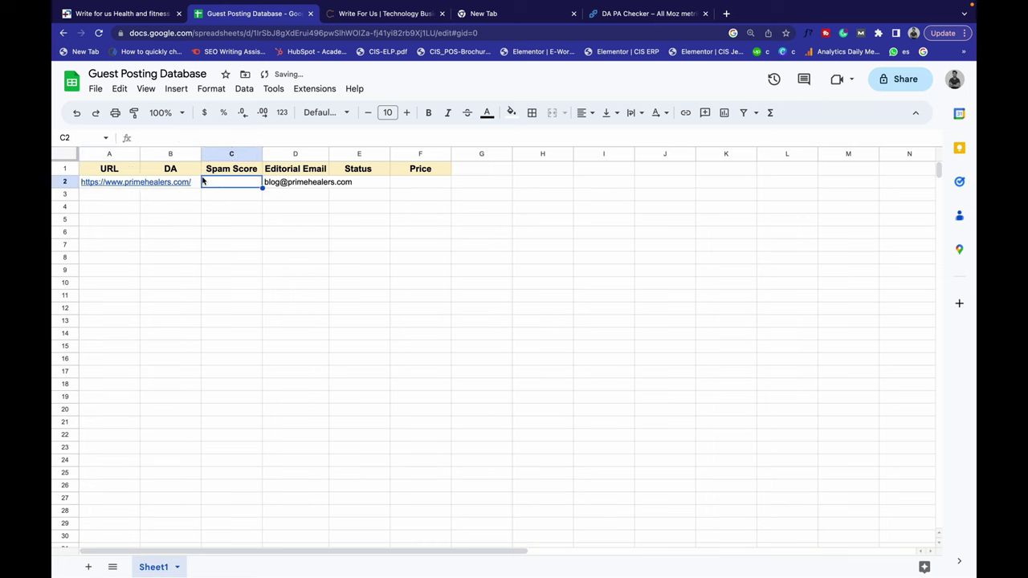
pyautogui.click(618, 18)
pyautogui.scroll(3, 577, 156)
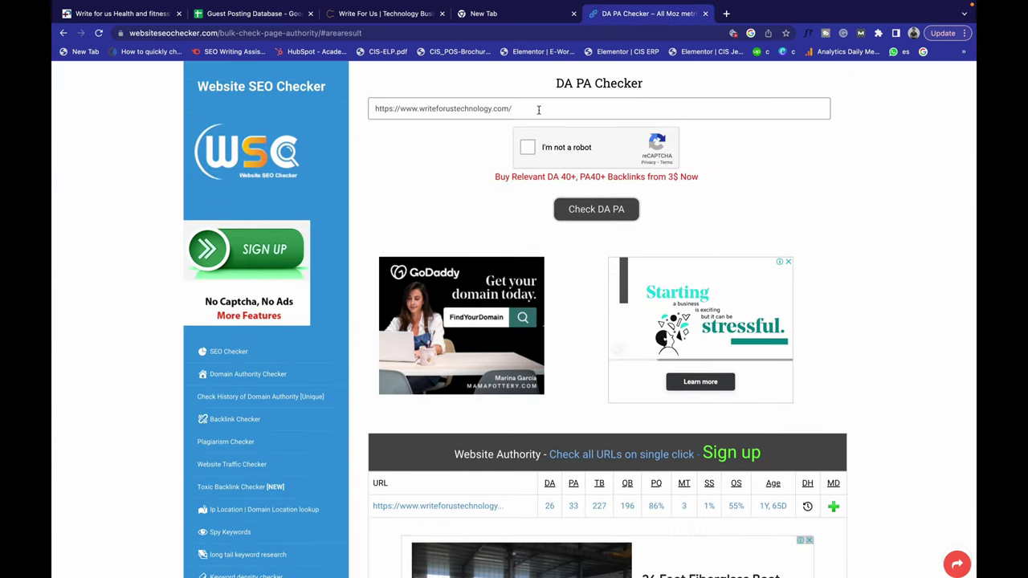
pyautogui.click(539, 107)
pyautogui.hotkey('ctrl', 'v')
pyautogui.hotkey('ctrl', 'a')
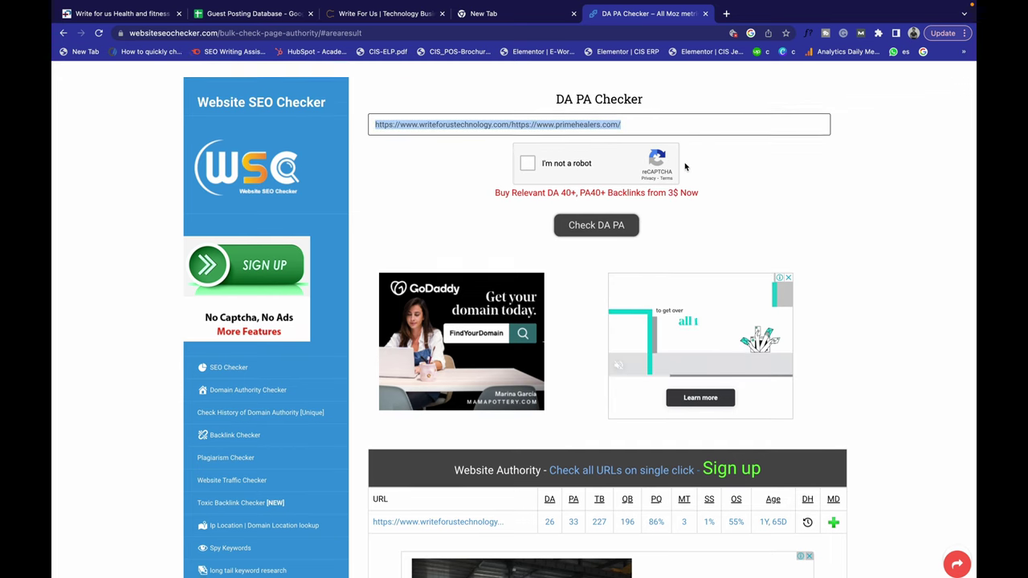
pyautogui.hotkey('ctrl', 'v')
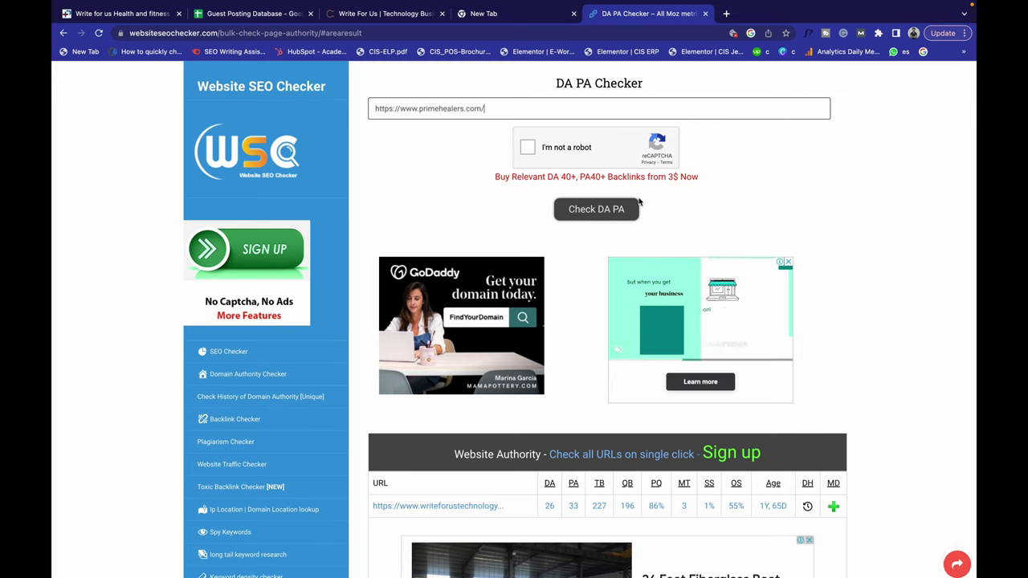
pyautogui.click(527, 147)
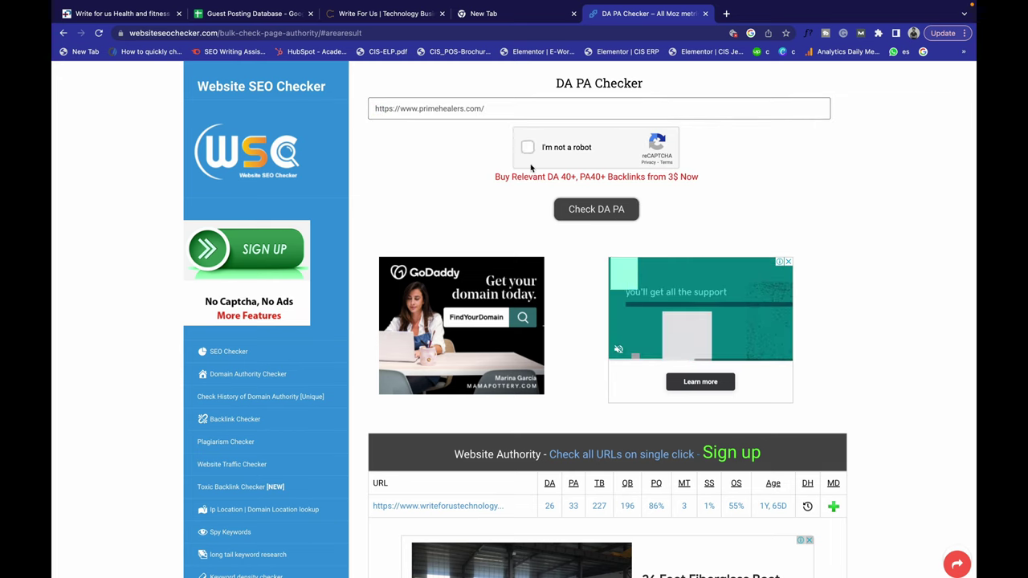
pyautogui.click(587, 213)
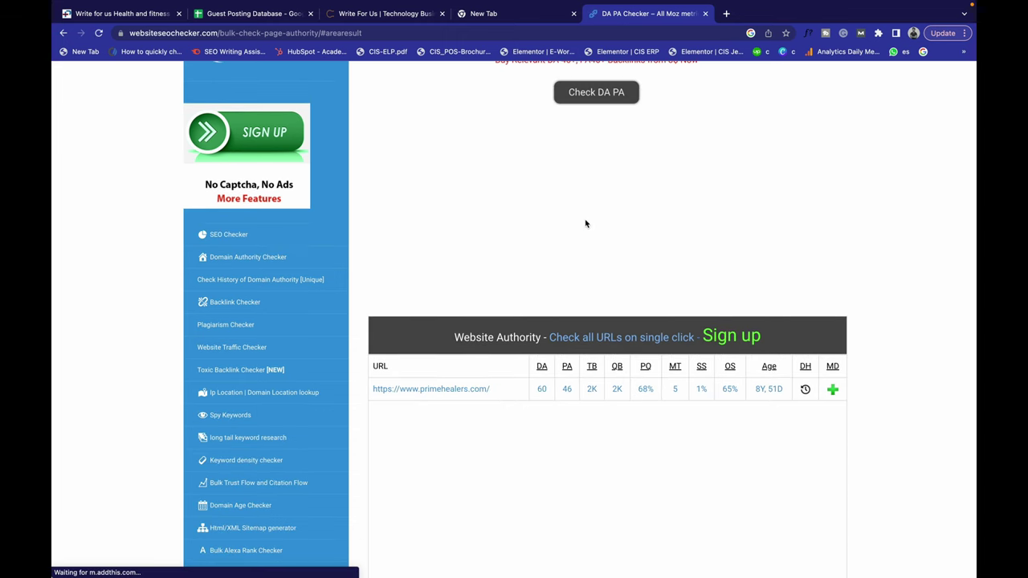
pyautogui.moveTo(536, 389); pyautogui.dragTo(552, 391)
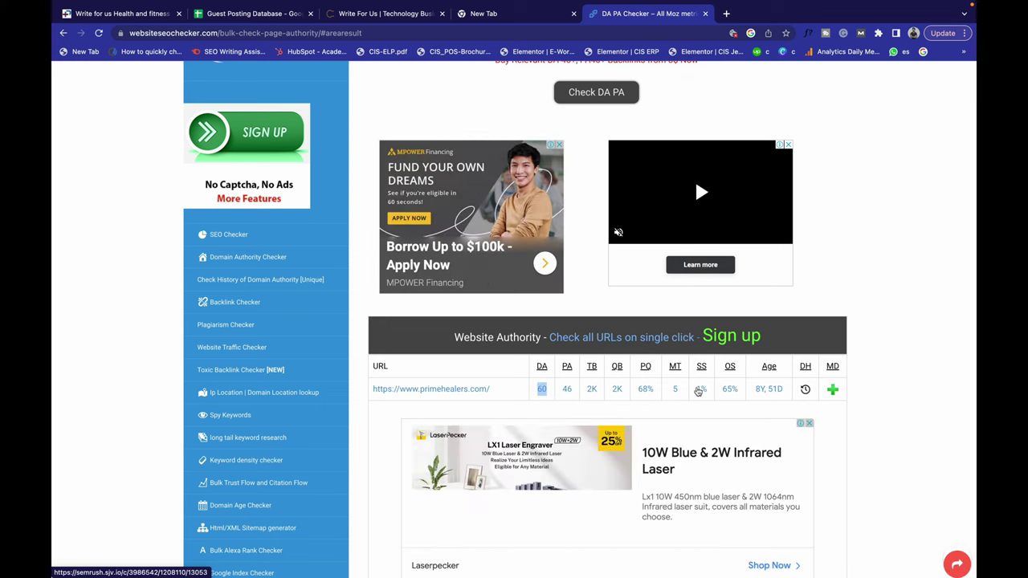
# Step: In the spreadsheet's Prime Healers row, enter 60 as the DA and 1% as the Spam Score
pyautogui.click(253, 13)
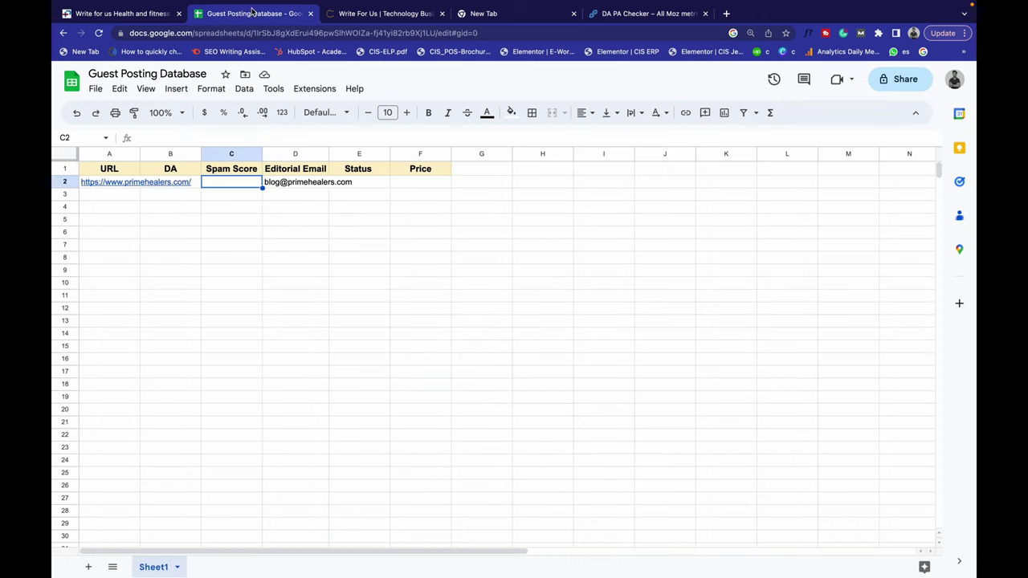
pyautogui.press('Left')
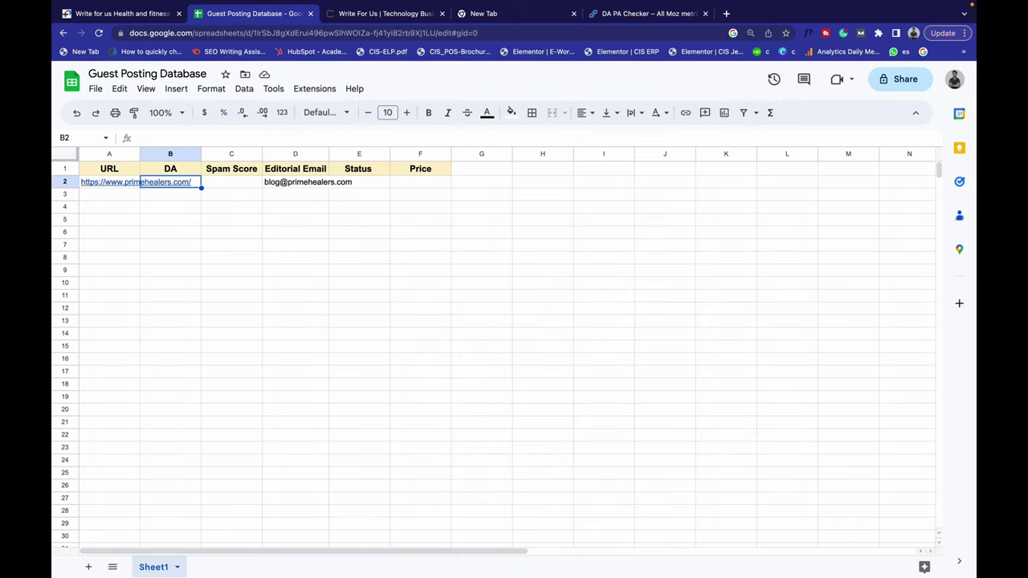
pyautogui.write('60')
pyautogui.press('Tab')
pyautogui.write('1')
pyautogui.press('Return')
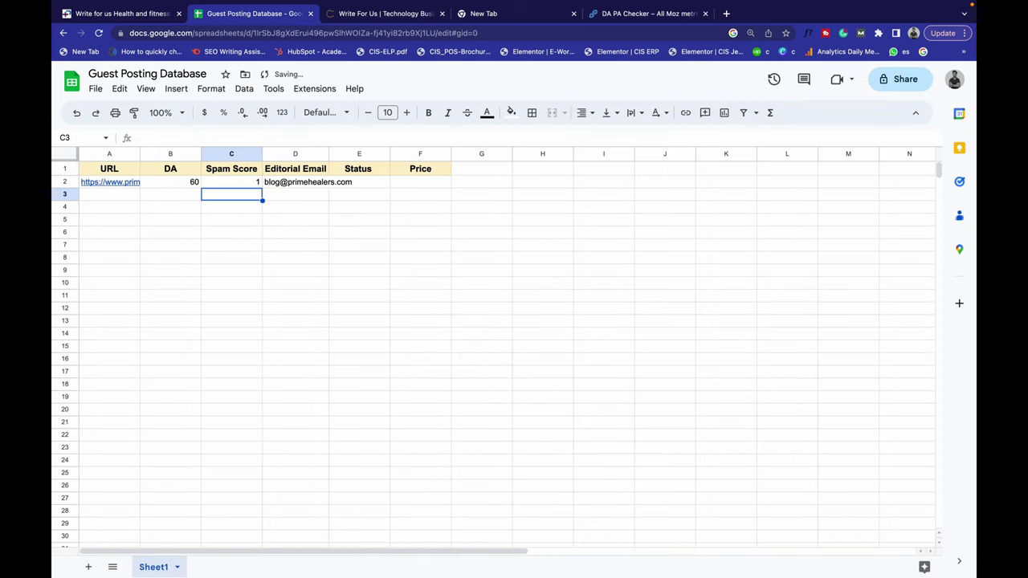
pyautogui.click(231, 182)
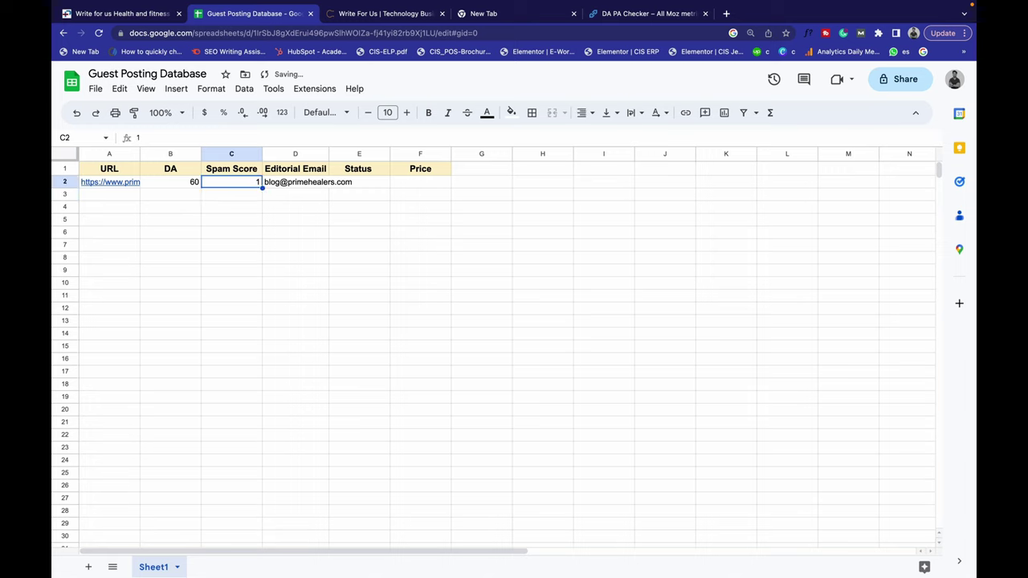
pyautogui.press('Return')
pyautogui.write('%')
pyautogui.press('Return')
# Step: Select the empty Status cell E2 in the Prime Healers row and open the spreadsheet's data commands
pyautogui.click(294, 181)
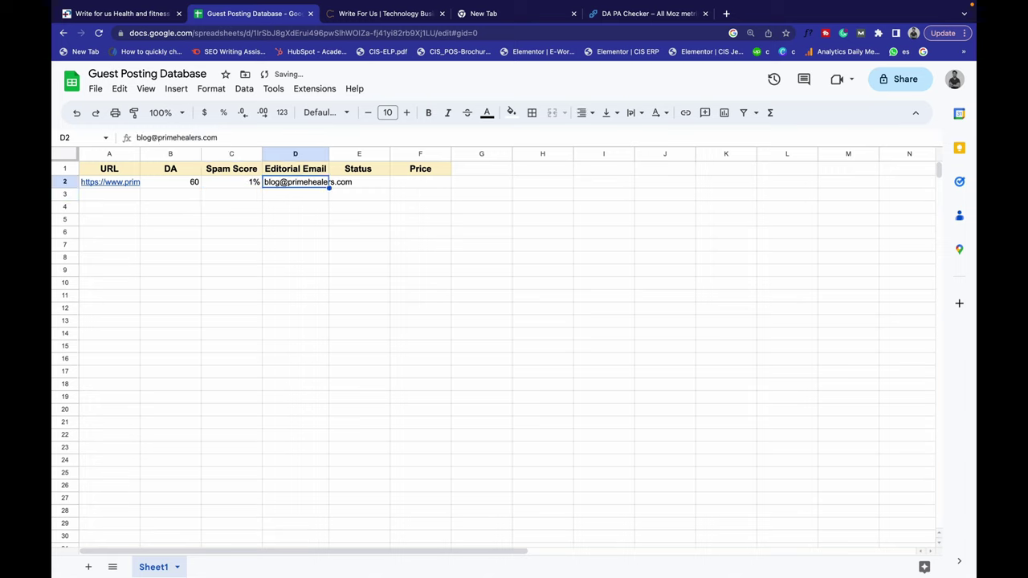
pyautogui.click(359, 181)
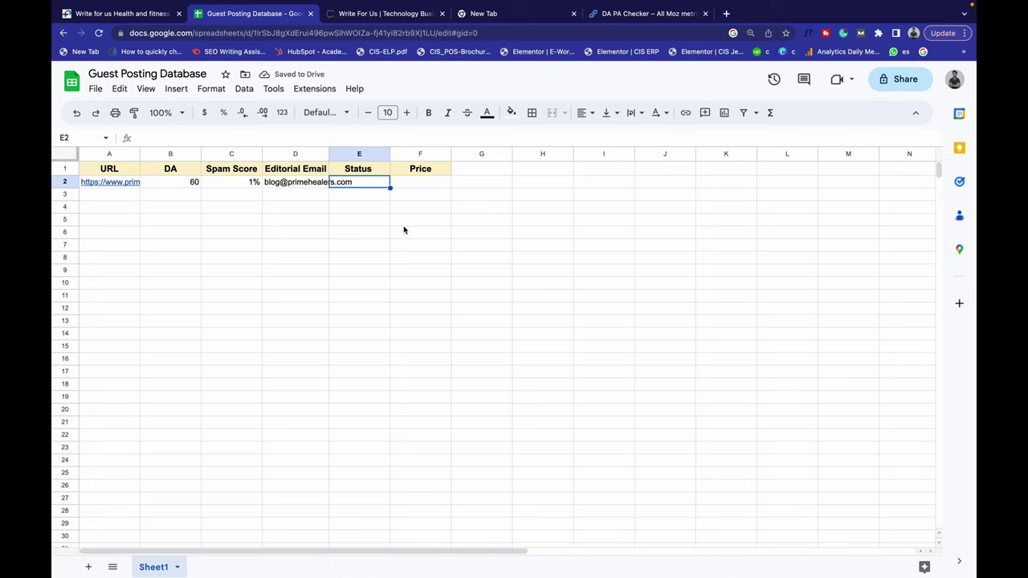
pyautogui.click(422, 185)
pyautogui.click(361, 182)
pyautogui.click(244, 89)
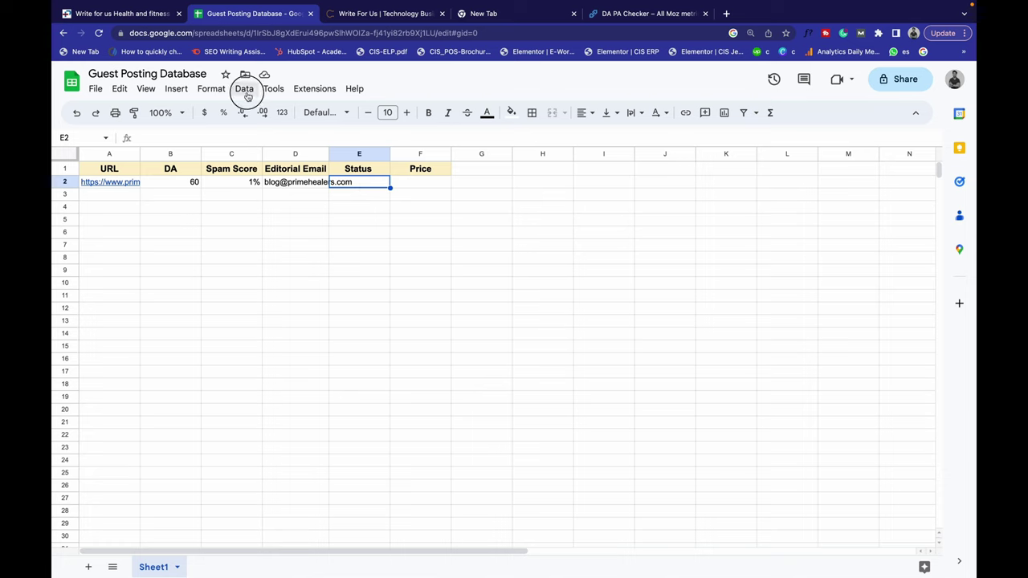